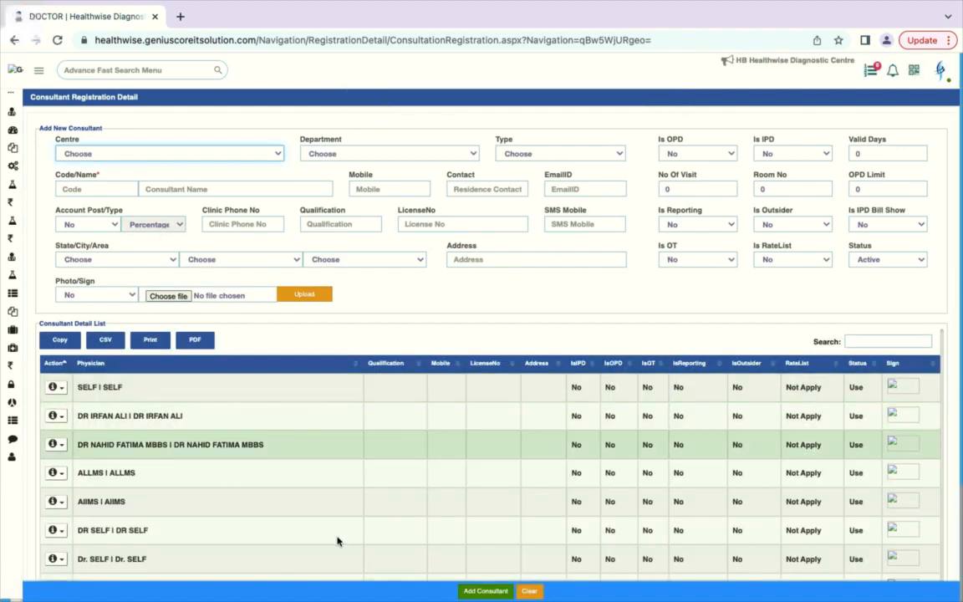
Review the consultant list and open the Doctor Cut Rate settings for the second consultant.
{"action": "scroll", "coordinate": [257, 483], "scroll_direction": "down", "scroll_amount": 1}
{"action": "scroll", "coordinate": [257, 482], "scroll_direction": "down", "scroll_amount": 2}
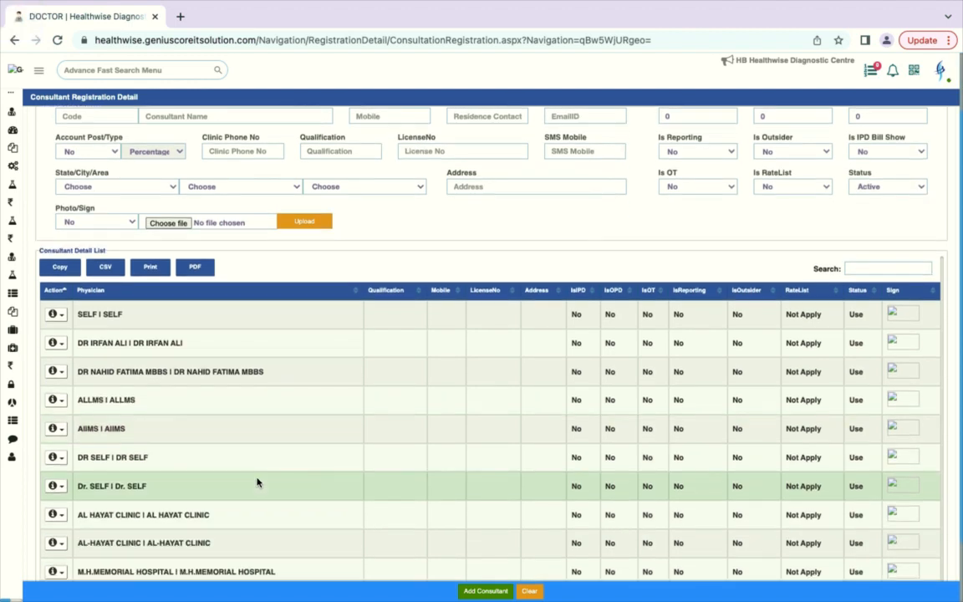
{"action": "scroll", "coordinate": [258, 482], "scroll_direction": "down", "scroll_amount": 3}
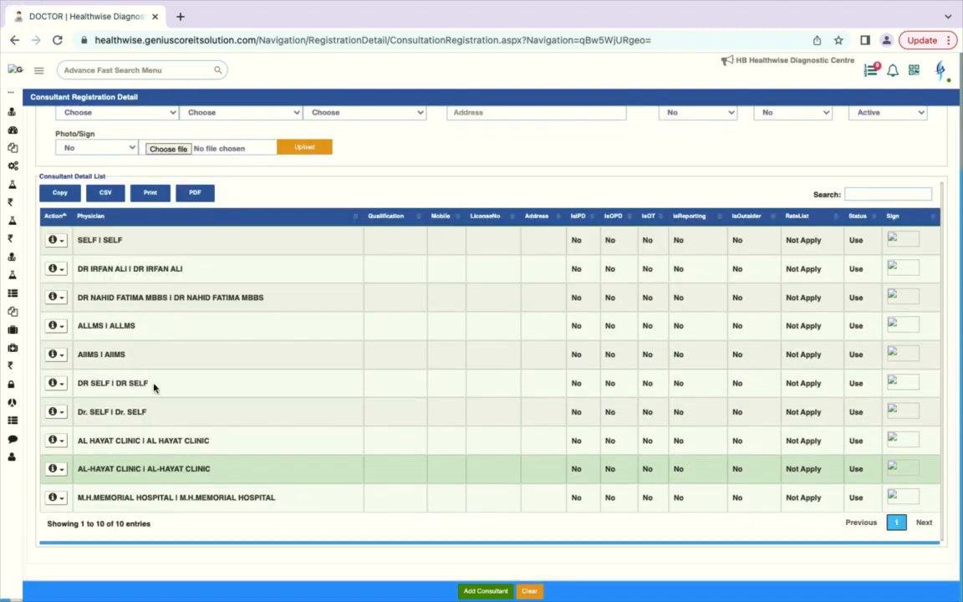
{"action": "scroll", "coordinate": [180, 406], "scroll_direction": "up", "scroll_amount": 6}
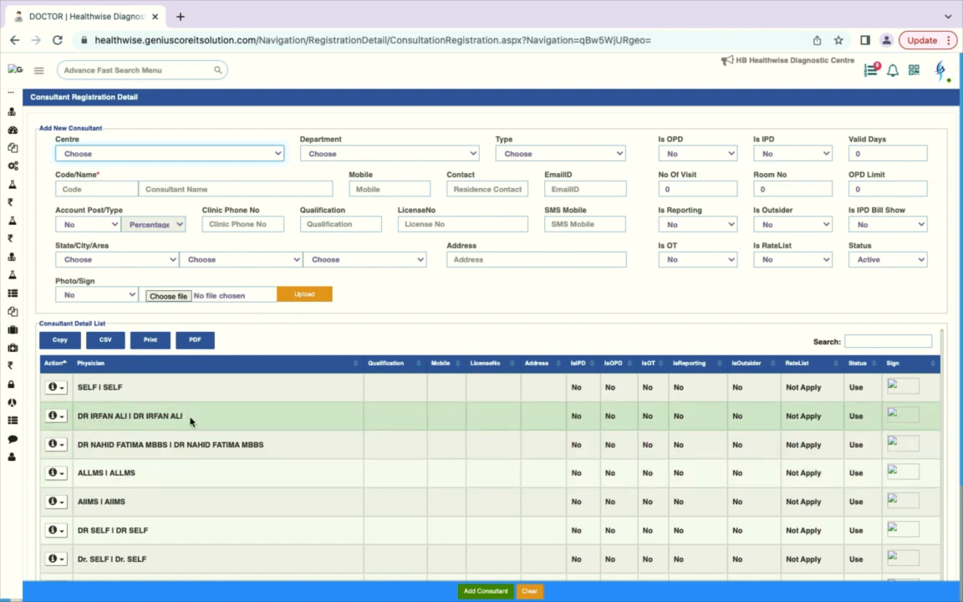
{"action": "left_click", "coordinate": [60, 416]}
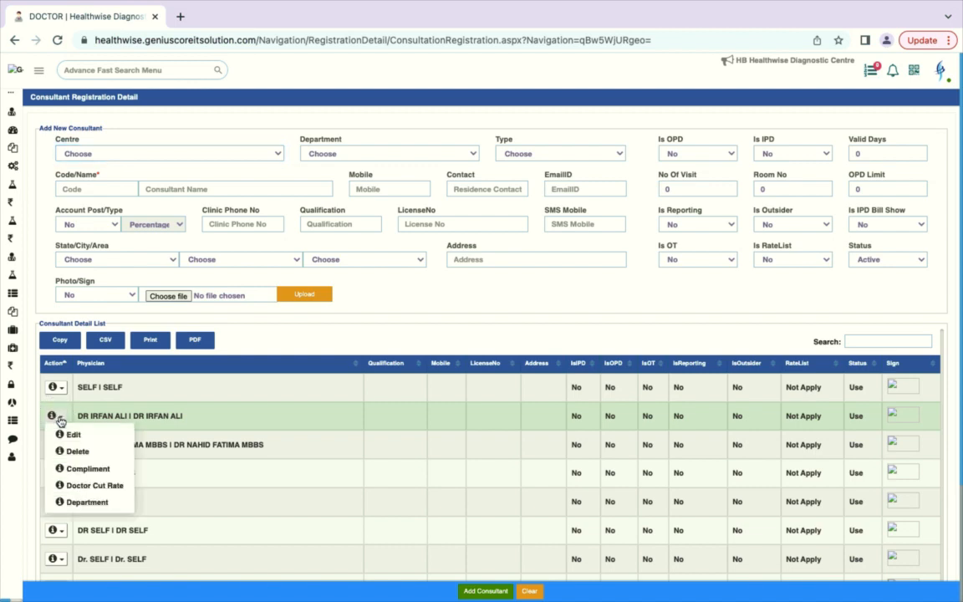
{"action": "left_click", "coordinate": [87, 491]}
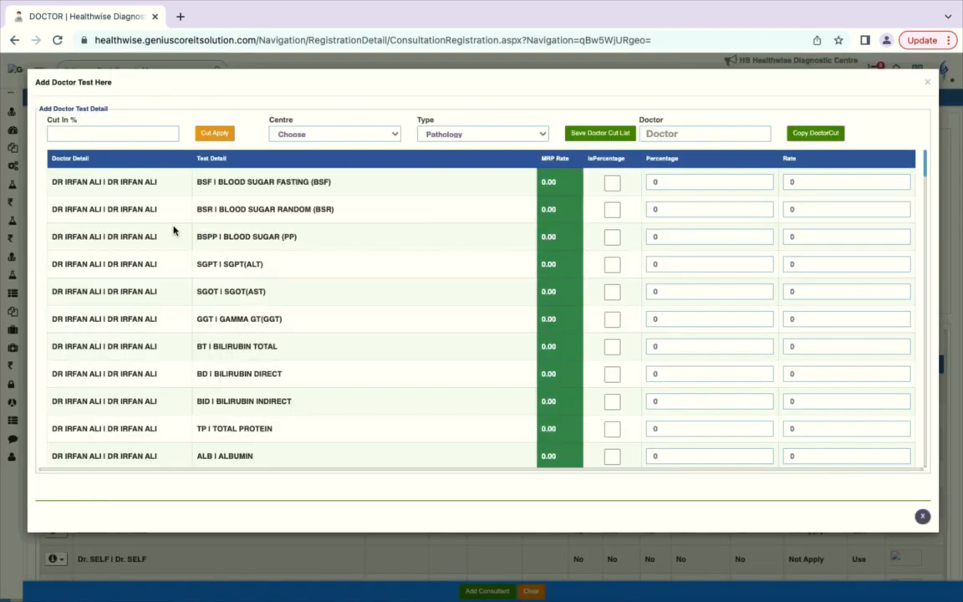
Apply a 30 percent doctor cut to all listed Pathology tests.
{"action": "scroll", "coordinate": [266, 330], "scroll_direction": "down", "scroll_amount": 1}
{"action": "scroll", "coordinate": [265, 329], "scroll_direction": "down", "scroll_amount": 2}
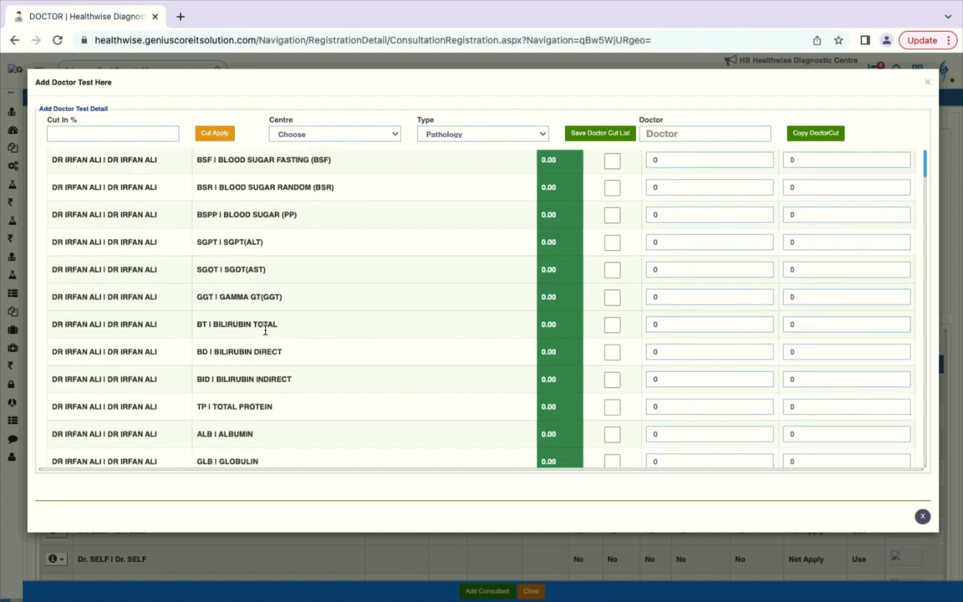
{"action": "scroll", "coordinate": [265, 334], "scroll_direction": "up", "scroll_amount": 2}
{"action": "scroll", "coordinate": [265, 339], "scroll_direction": "up", "scroll_amount": 1}
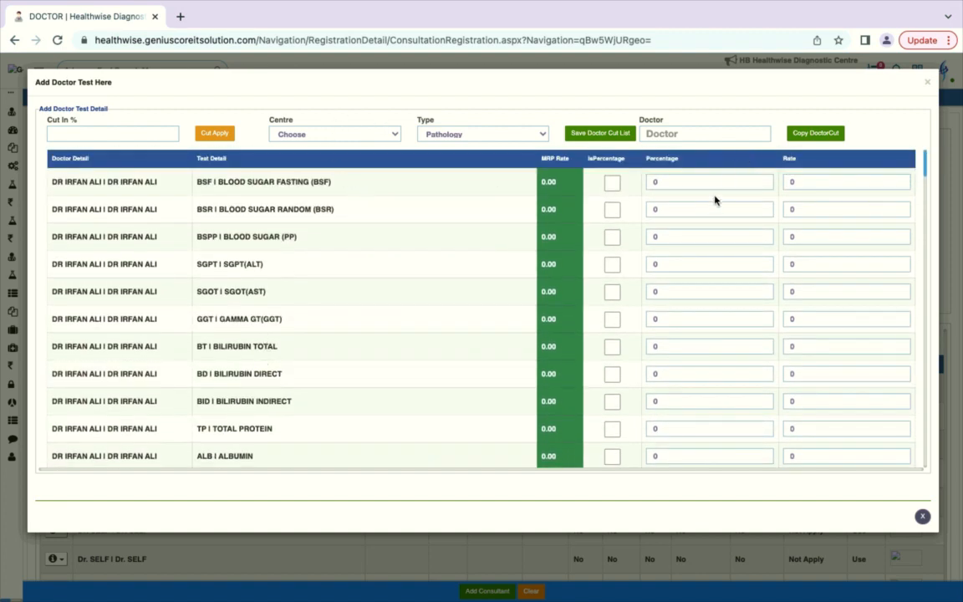
{"action": "left_click", "coordinate": [652, 236]}
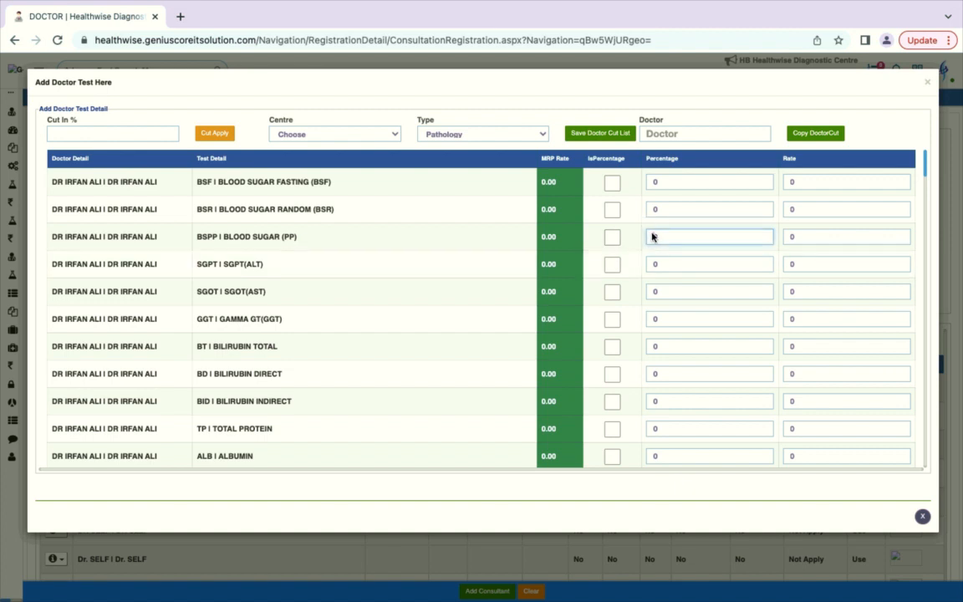
{"action": "left_click", "coordinate": [137, 132]}
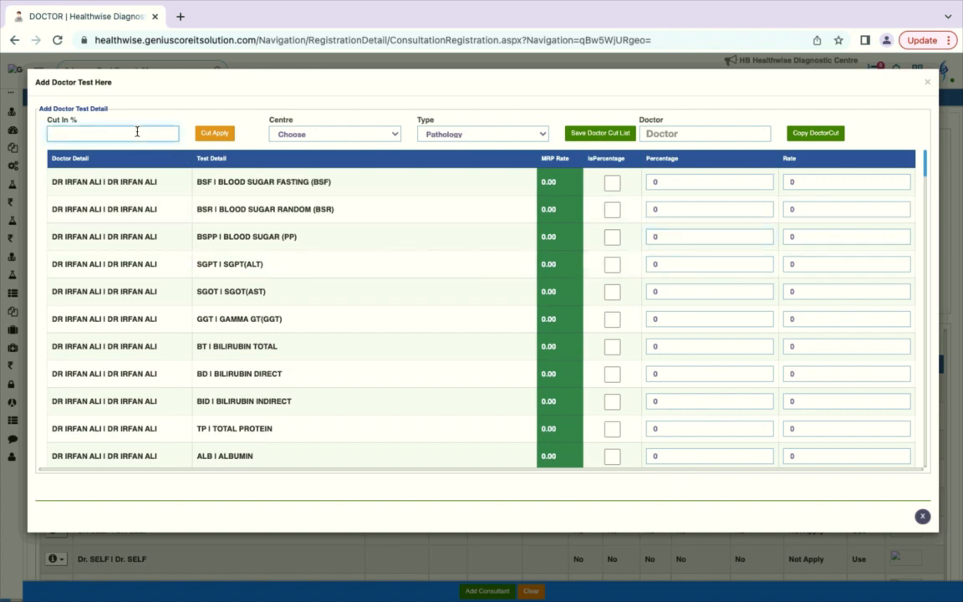
{"action": "double_click", "coordinate": [75, 133]}
{"action": "double_click", "coordinate": [73, 134]}
{"action": "type", "text": "30"}
{"action": "left_click", "coordinate": [213, 134]}
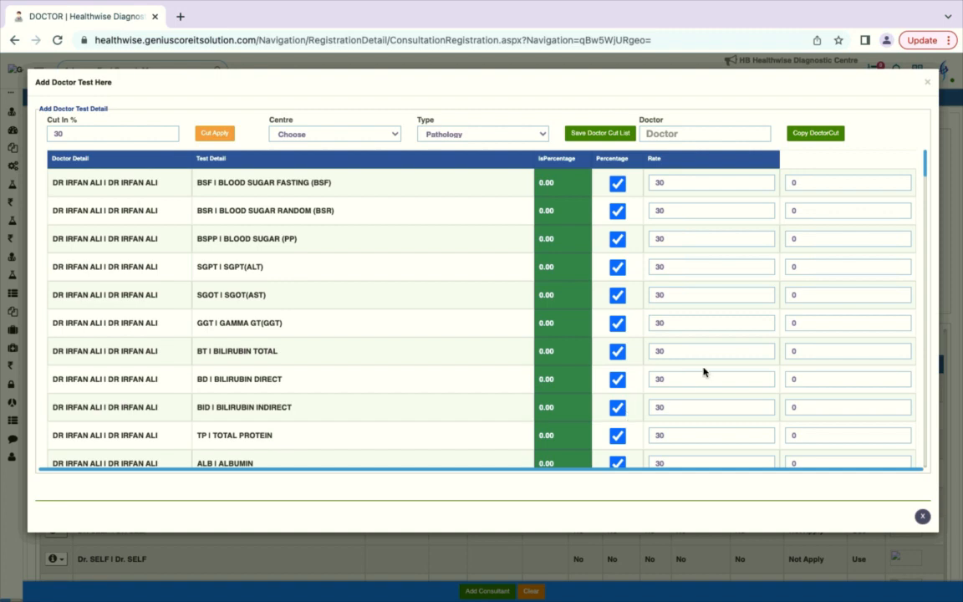
Set the BILIRUBIN TOTAL cut to 20 percent, and disable the percentage option for BILIRUBIN DIRECT with its percentage set to 0.
{"action": "left_click_drag", "start_coordinate": [673, 354], "coordinate": [642, 354]}
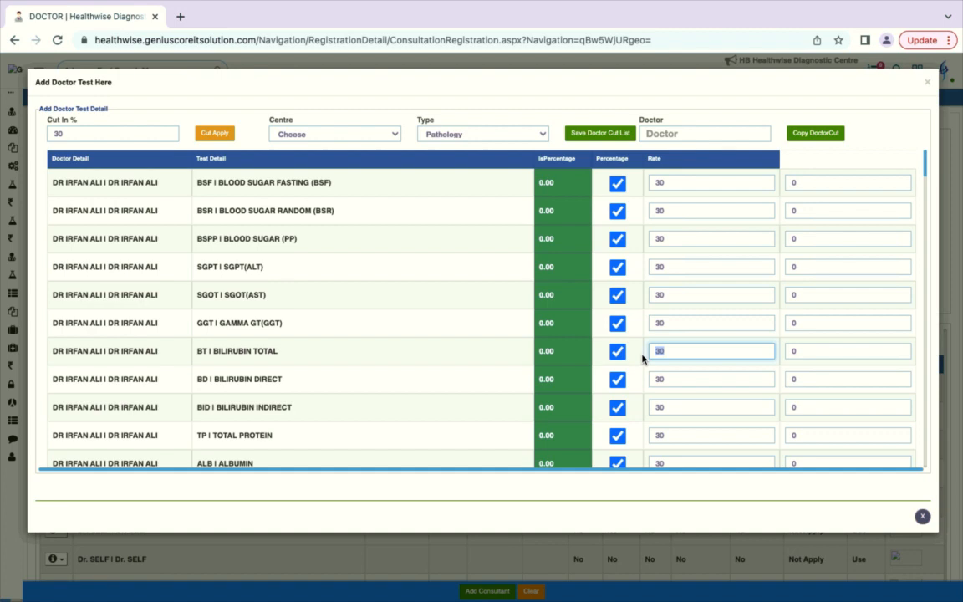
{"action": "left_click", "coordinate": [666, 350]}
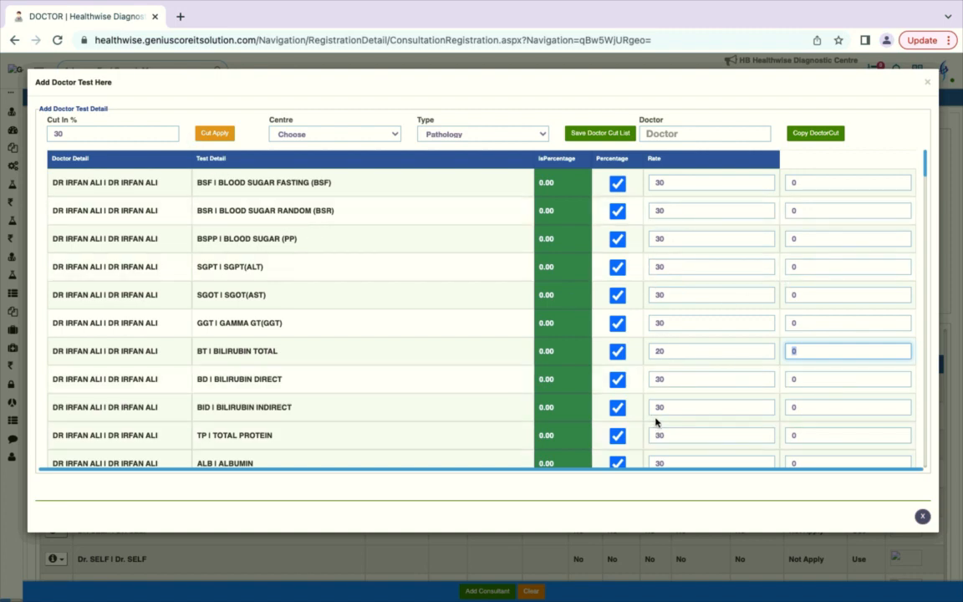
{"action": "left_click", "coordinate": [616, 384]}
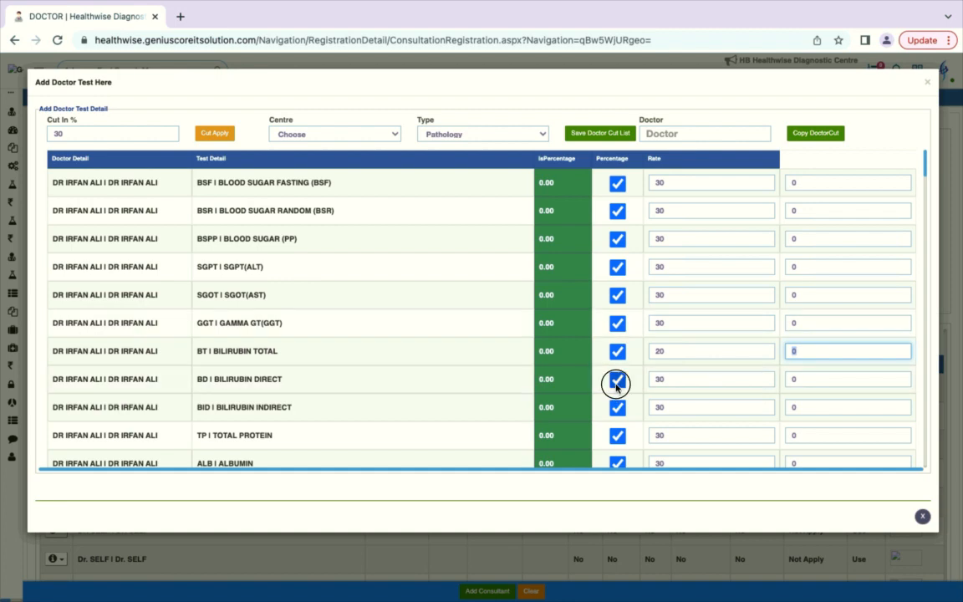
{"action": "left_click", "coordinate": [659, 380]}
{"action": "left_click", "coordinate": [800, 379]}
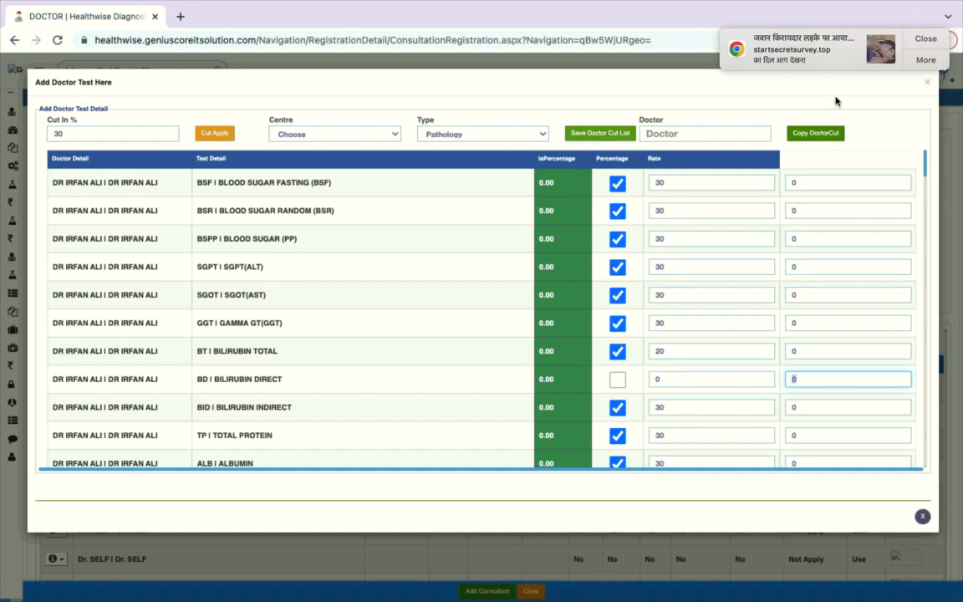
Dismiss the browser notification, save the doctor cut list and activate the Doctor field used for copying cuts.
{"action": "left_click", "coordinate": [925, 42]}
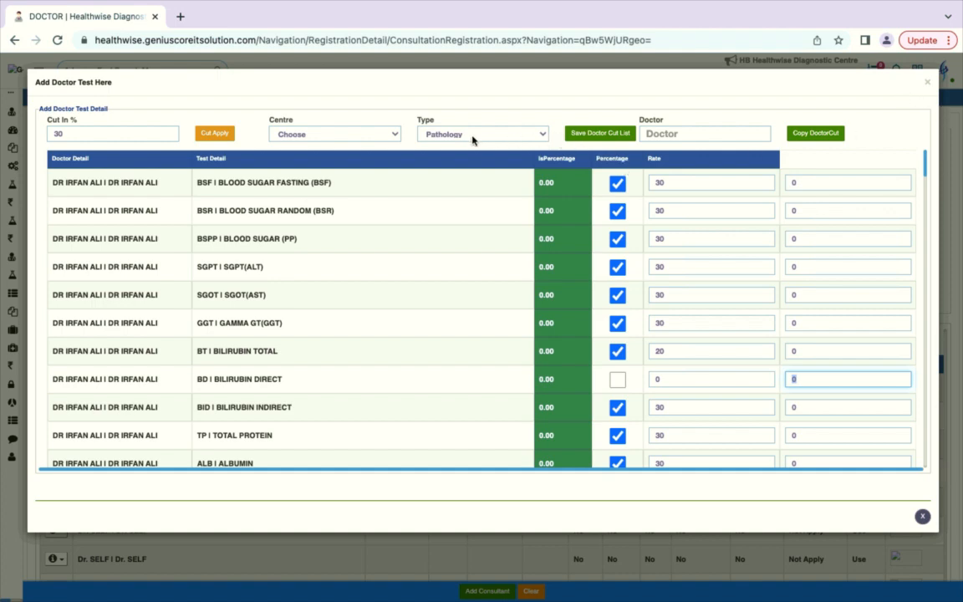
{"action": "left_click", "coordinate": [578, 137]}
{"action": "left_click", "coordinate": [668, 135]}
{"action": "left_click", "coordinate": [677, 133]}
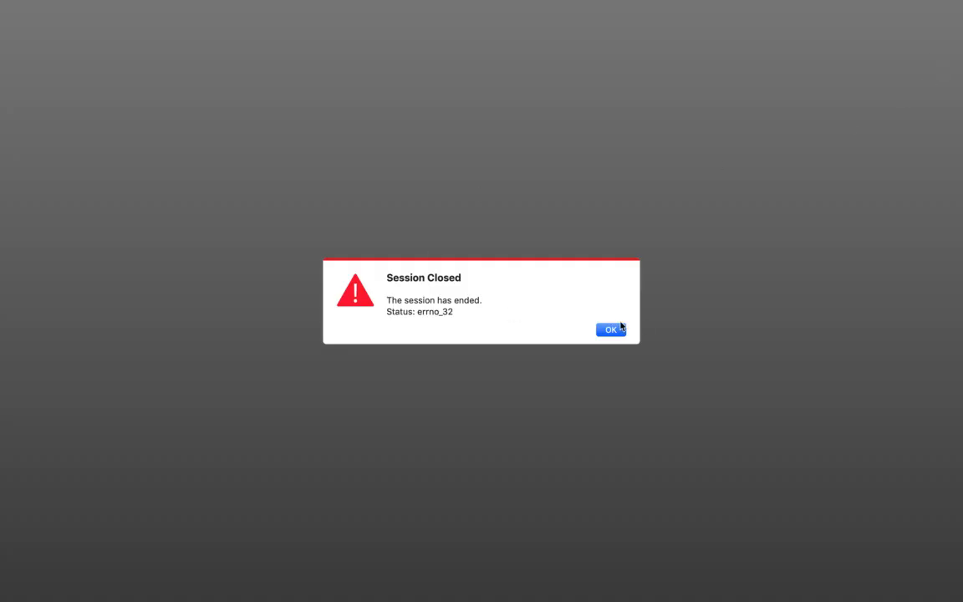
Acknowledge the closed session notice and find the DOCTOR CUT page by searching the menu for "doct".
{"action": "left_click", "coordinate": [612, 330]}
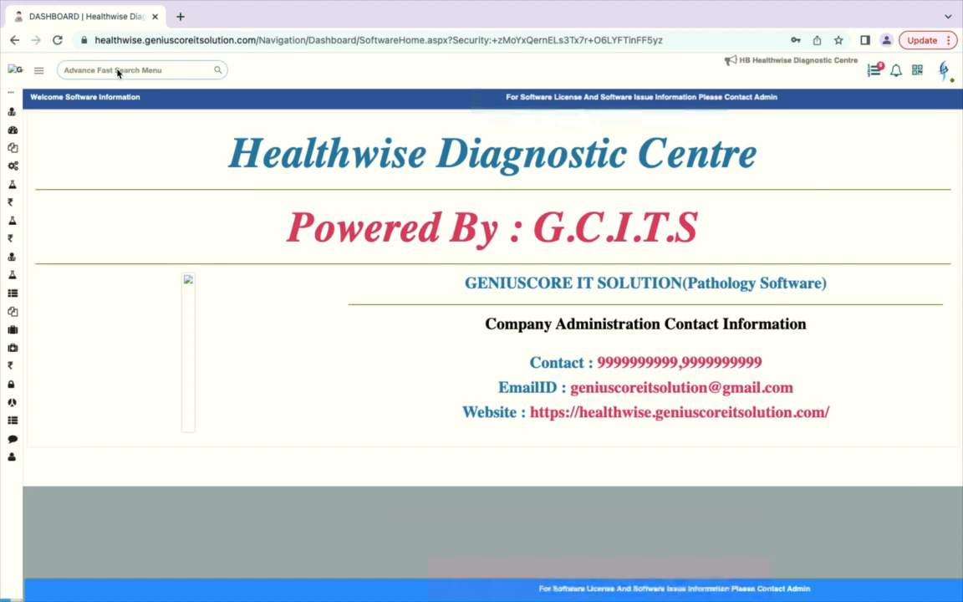
{"action": "left_click", "coordinate": [116, 70]}
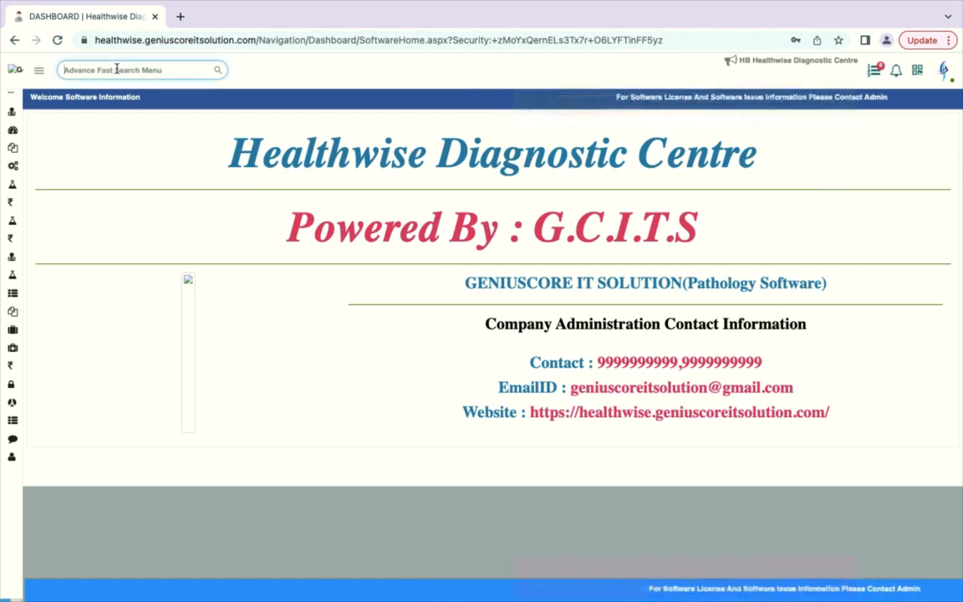
{"action": "type", "text": "doct"}
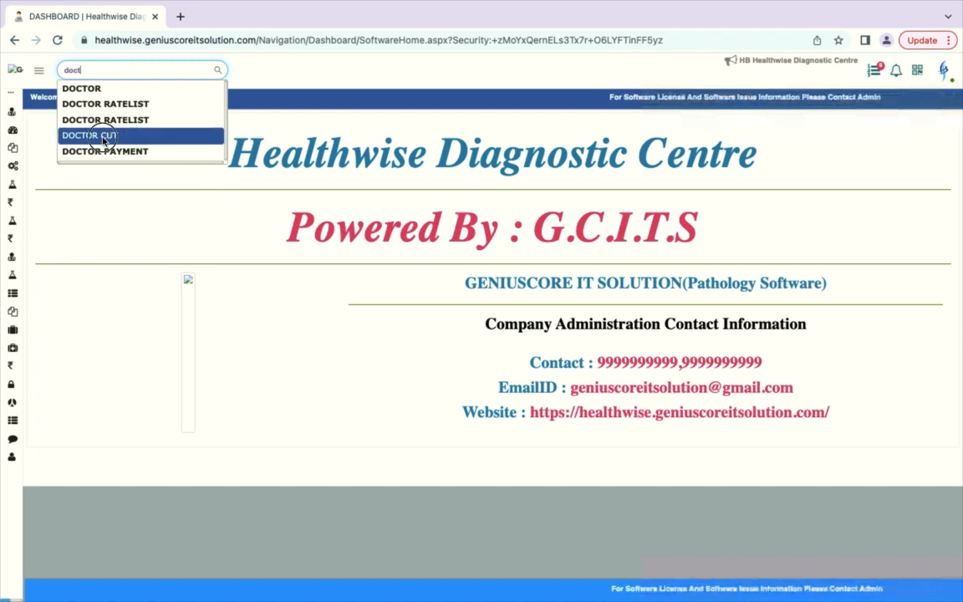
{"action": "left_click", "coordinate": [103, 140]}
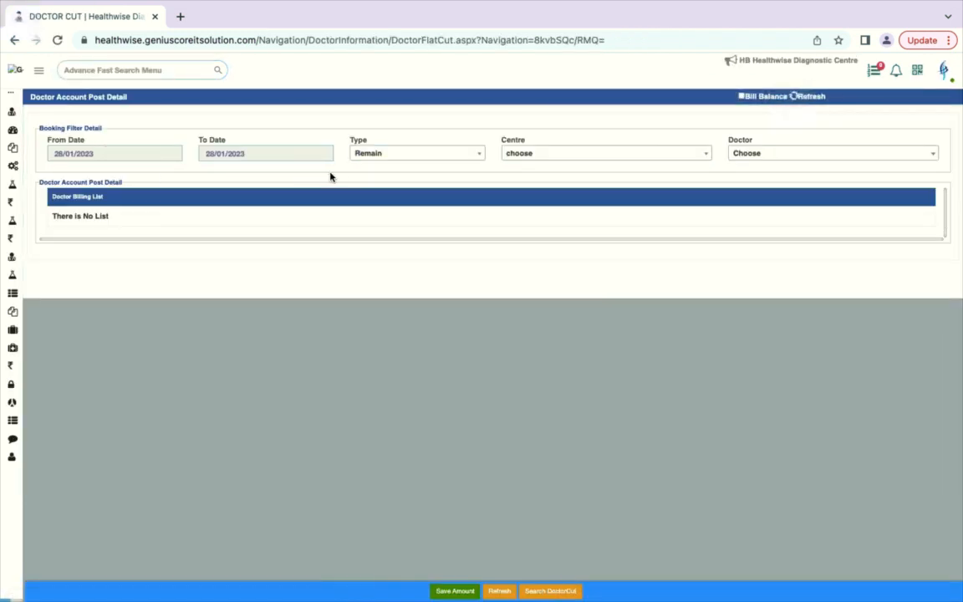
Filter the doctor account entries from 01/01/2023 for Healthwise Diagnostic Centre and the second doctor in the list.
{"action": "left_click", "coordinate": [155, 155]}
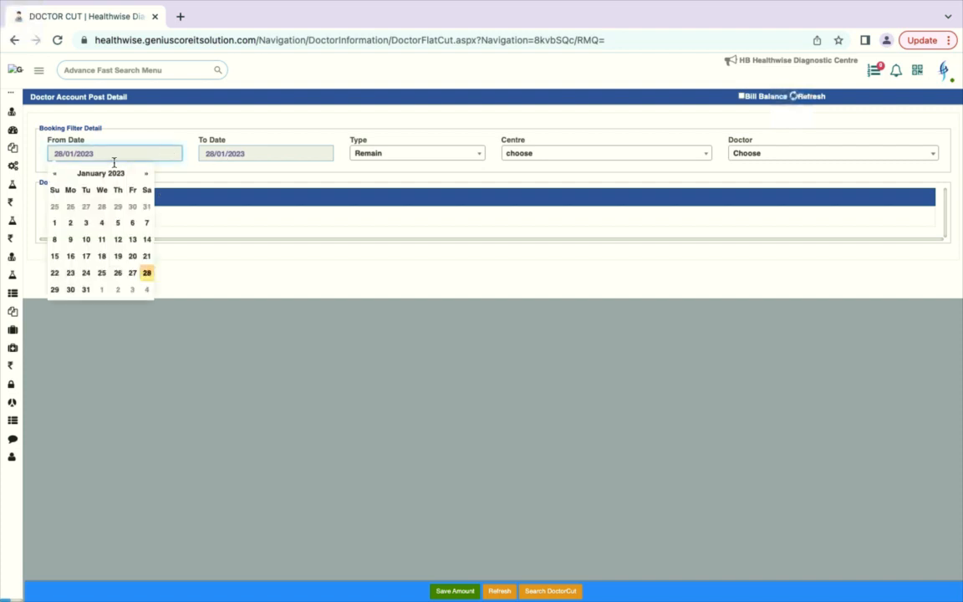
{"action": "left_click", "coordinate": [53, 224]}
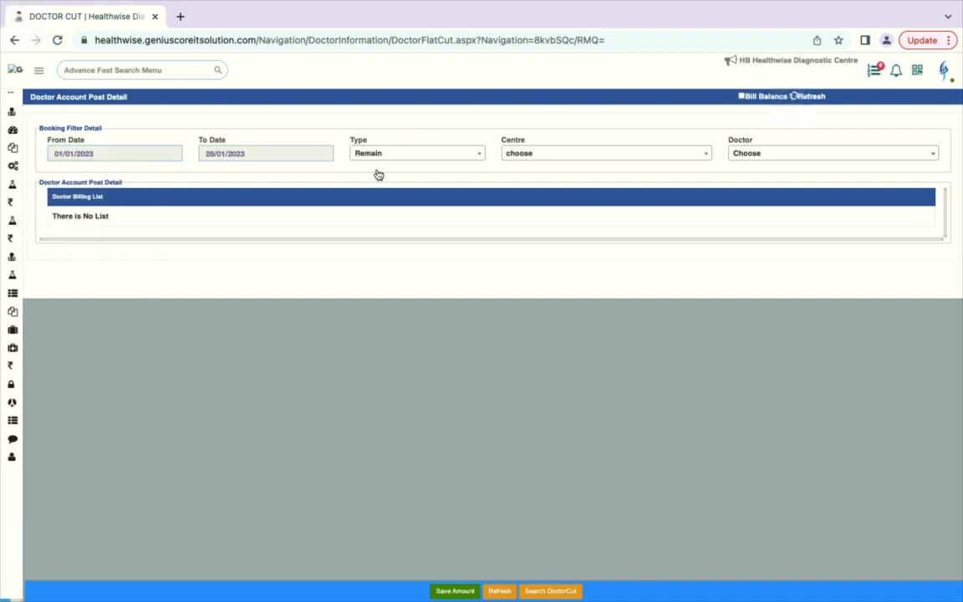
{"action": "left_click", "coordinate": [521, 158]}
{"action": "left_click", "coordinate": [540, 214]}
{"action": "left_click", "coordinate": [810, 153]}
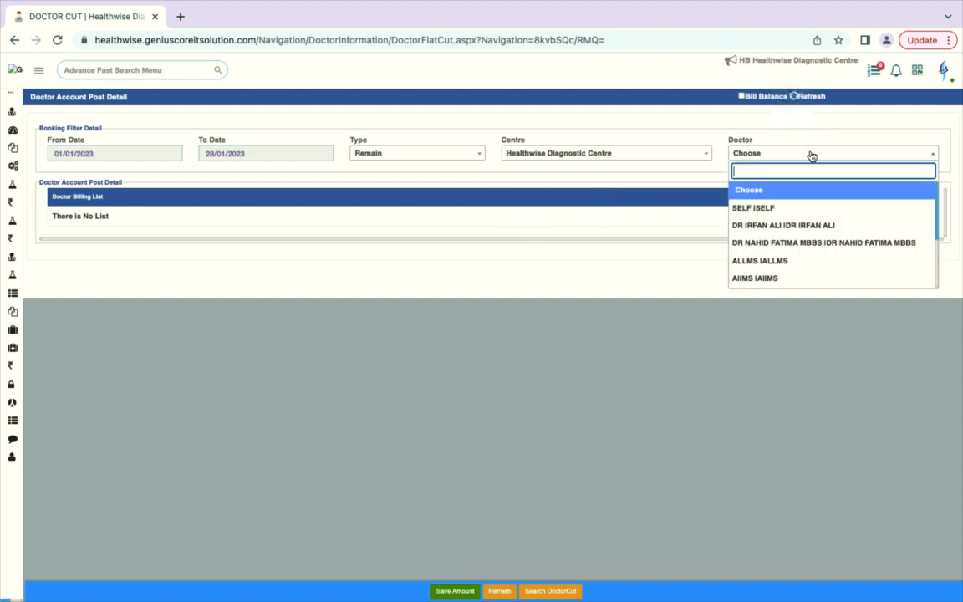
{"action": "left_click", "coordinate": [785, 226]}
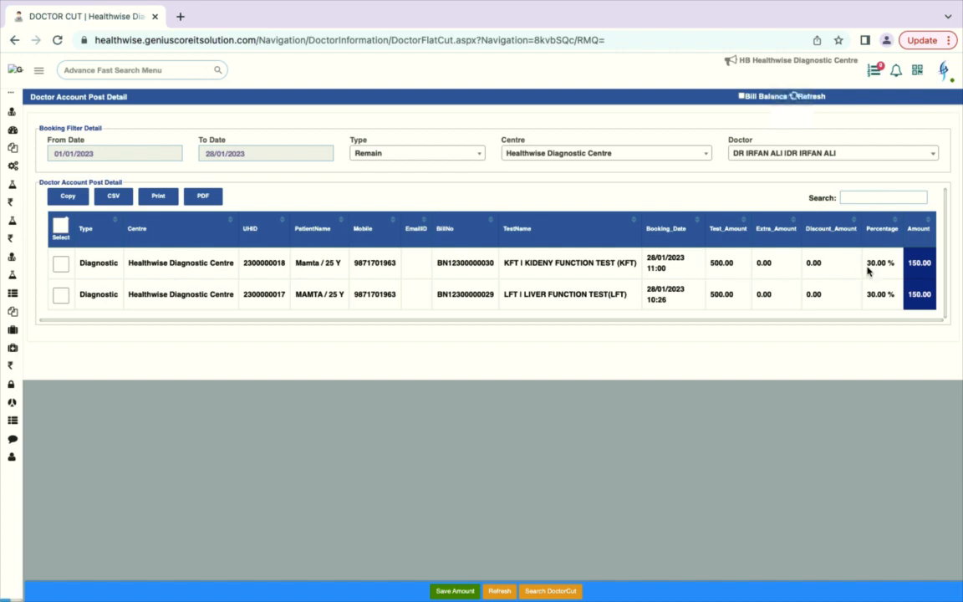
Select only the Kidney Function Test (KFT) entry, leaving out the LFT one, and save its doctor cut amount.
{"action": "left_click_drag", "start_coordinate": [907, 263], "coordinate": [786, 338]}
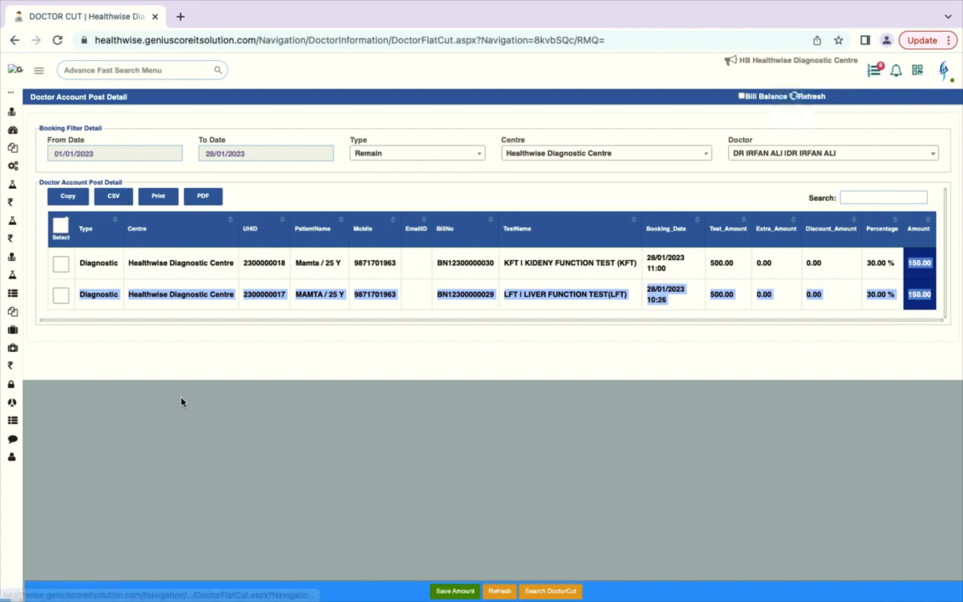
{"action": "left_click", "coordinate": [61, 227]}
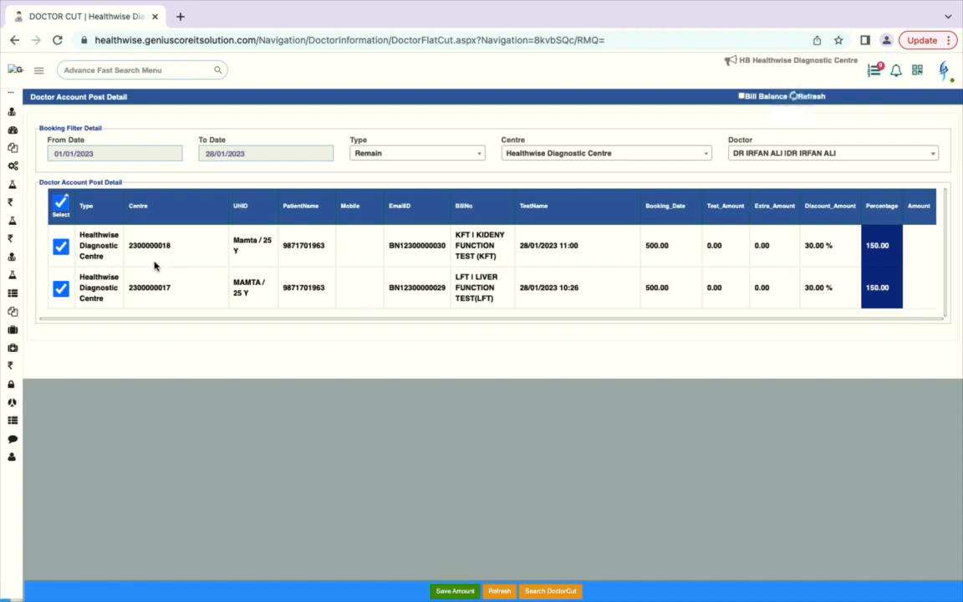
{"action": "left_click", "coordinate": [62, 290]}
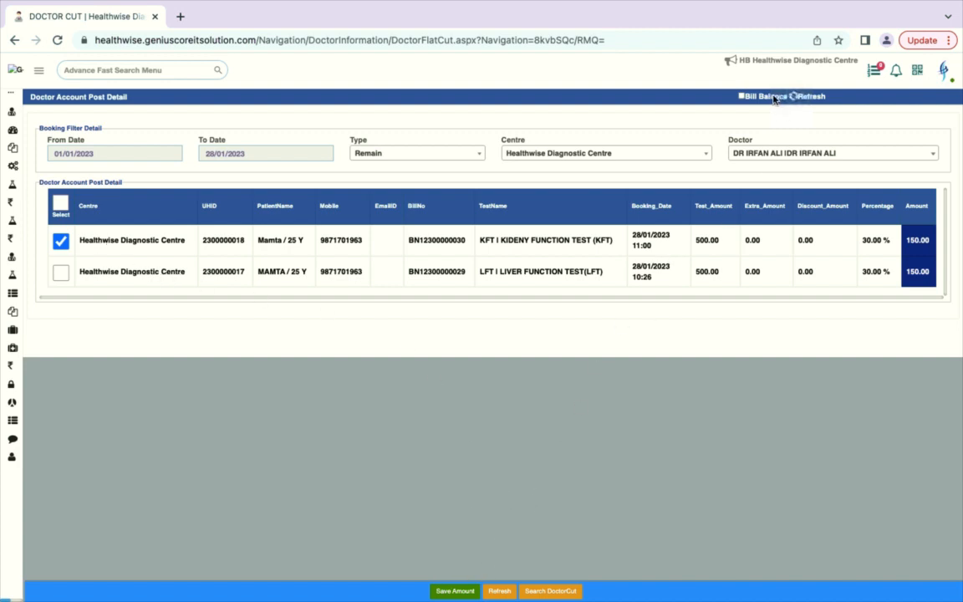
{"action": "left_click", "coordinate": [455, 592]}
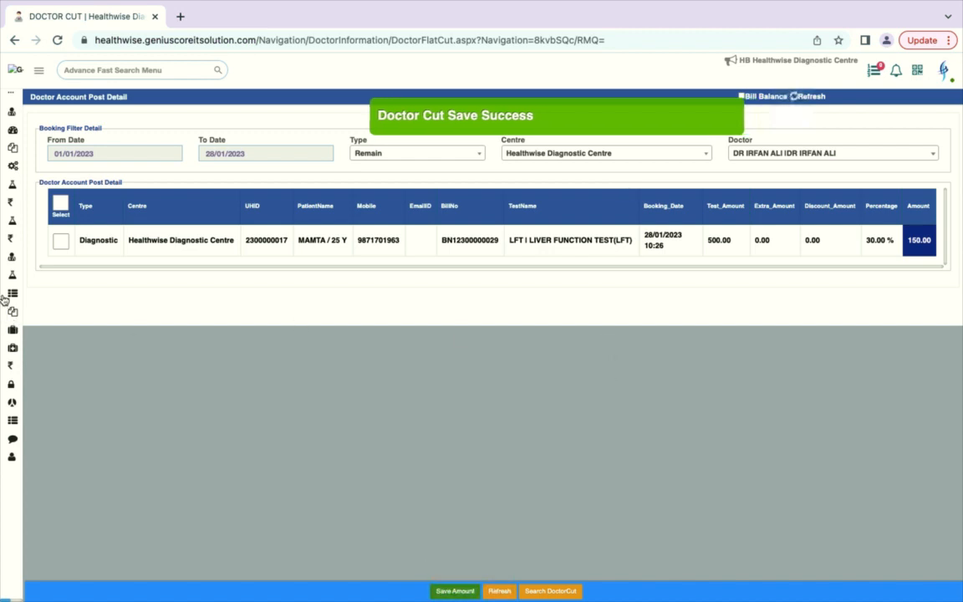
Open the MIS Reporting page from the MIS Reporting group.
{"action": "mouse_move", "coordinate": [8, 310]}
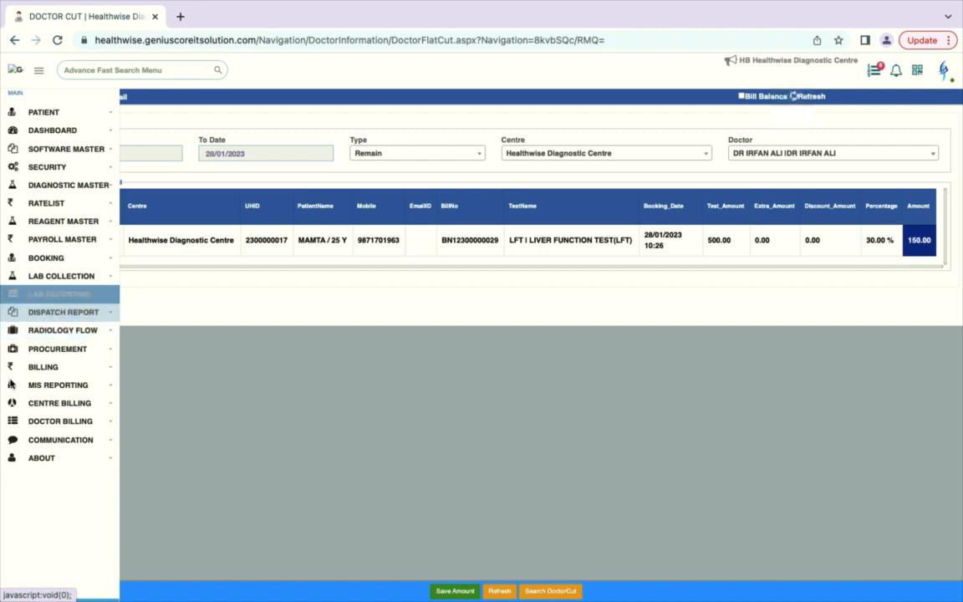
{"action": "left_click", "coordinate": [64, 386]}
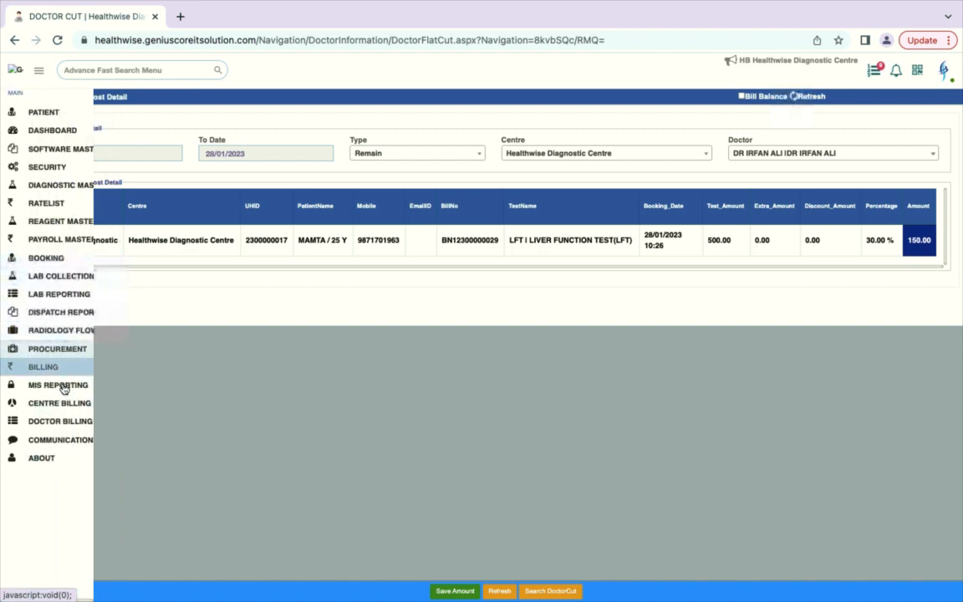
{"action": "left_click", "coordinate": [56, 386]}
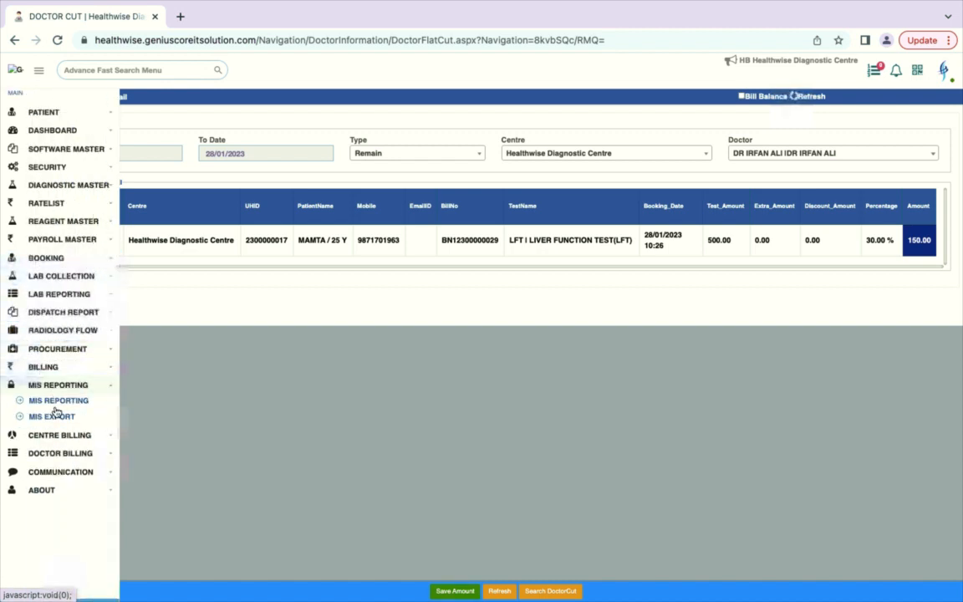
{"action": "left_click", "coordinate": [56, 406]}
{"action": "left_click", "coordinate": [61, 384]}
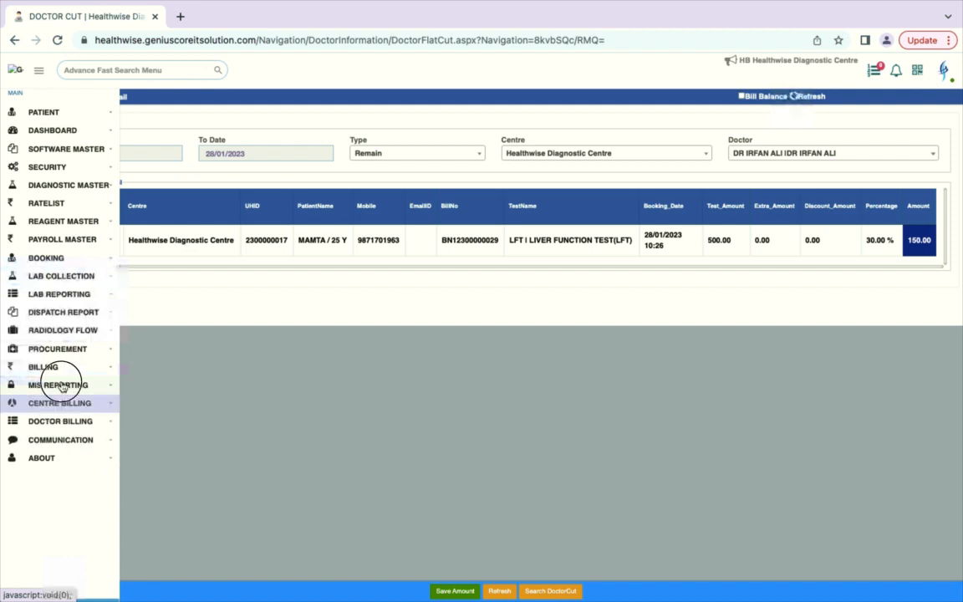
{"action": "left_click", "coordinate": [62, 384]}
{"action": "left_click", "coordinate": [61, 387]}
{"action": "left_click", "coordinate": [58, 387]}
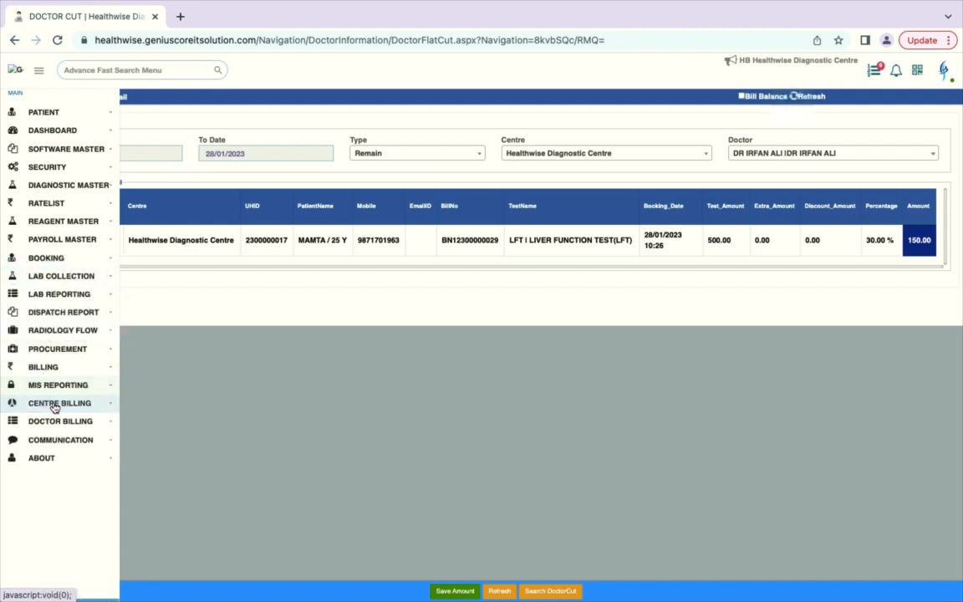
{"action": "left_click", "coordinate": [54, 384]}
{"action": "left_click", "coordinate": [51, 402]}
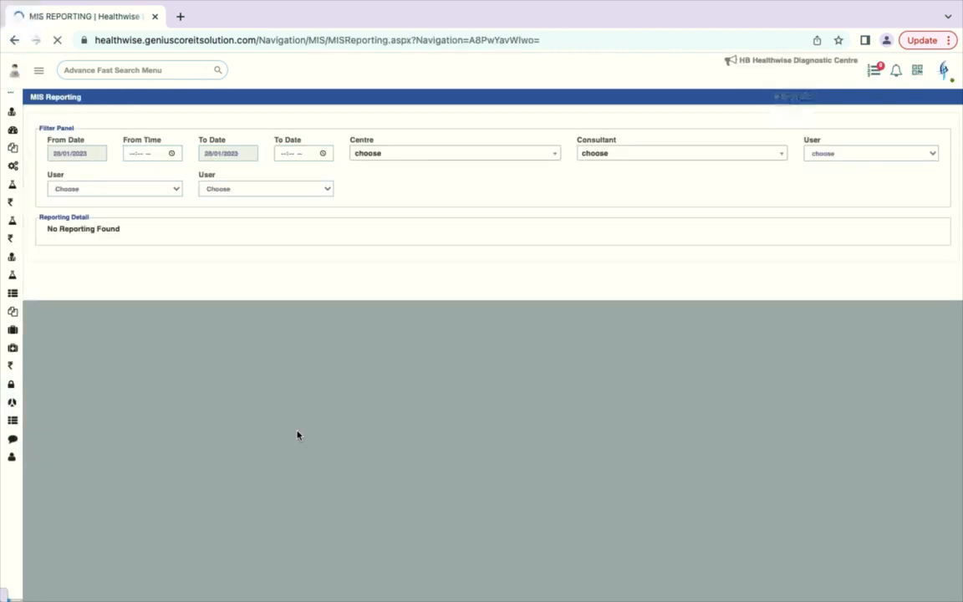
Find and open the MIS PERMISSION page by searching the menu for "mis".
{"action": "left_click", "coordinate": [104, 71]}
{"action": "type", "text": "mis"}
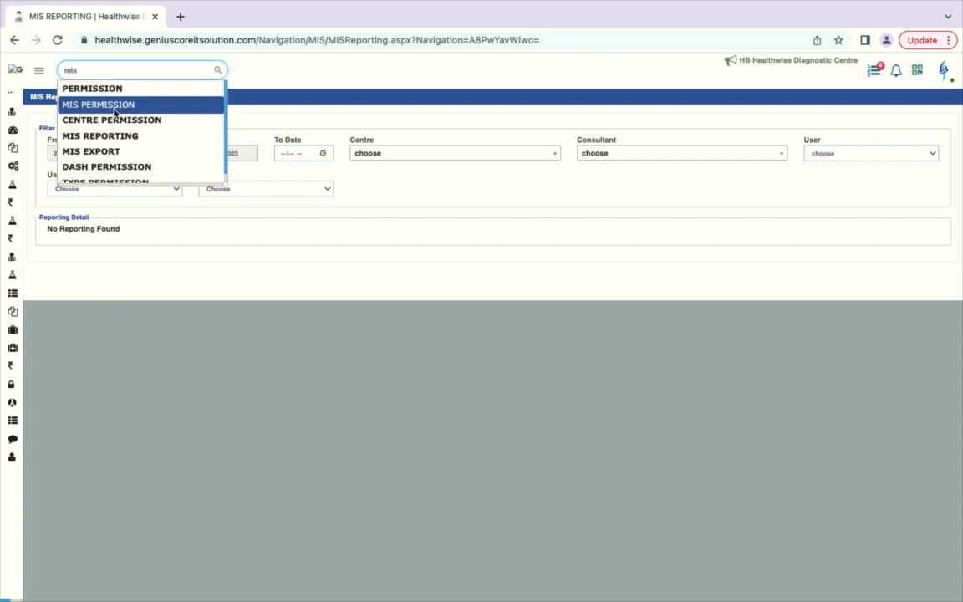
{"action": "left_click", "coordinate": [114, 112]}
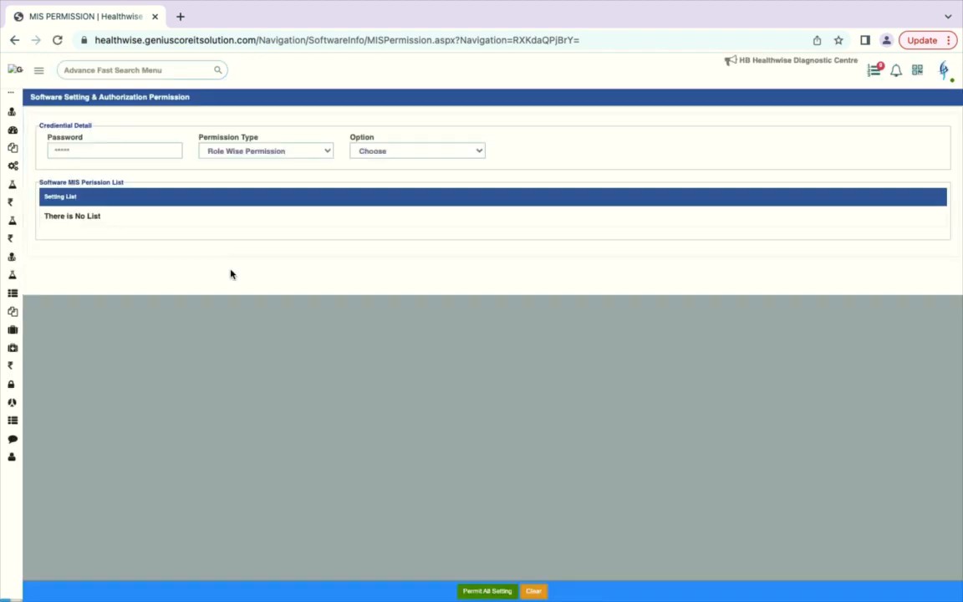
Check which user and role the current session is signed in with.
{"action": "left_click", "coordinate": [391, 153]}
{"action": "left_click", "coordinate": [952, 84]}
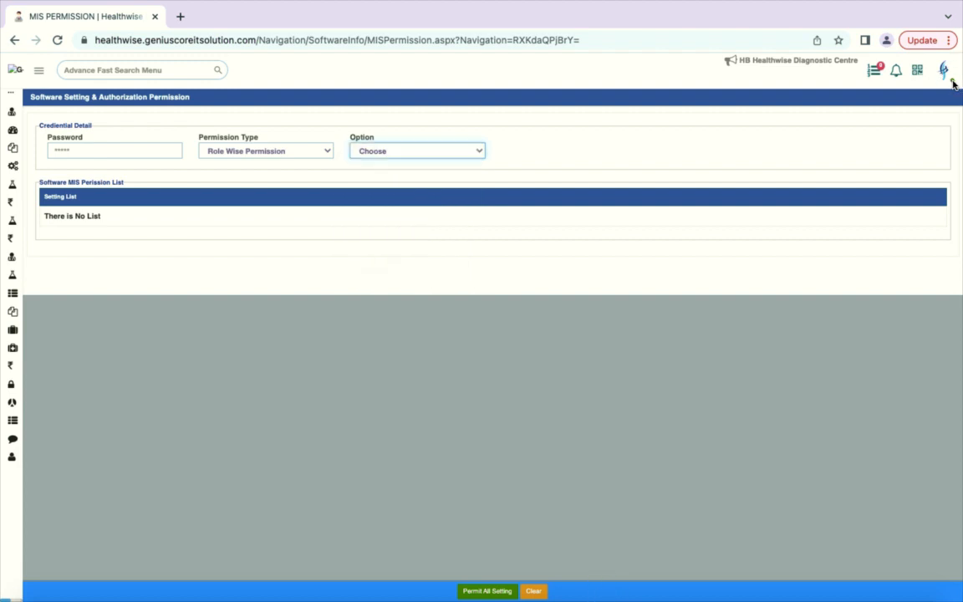
{"action": "left_click", "coordinate": [955, 87]}
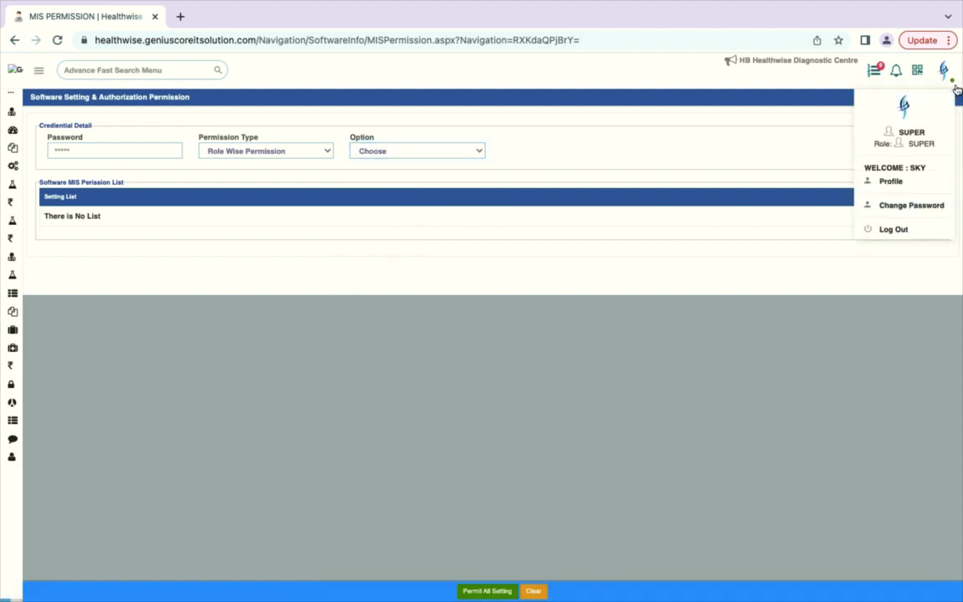
Enter the authorization password in the credential details.
{"action": "left_click", "coordinate": [139, 149]}
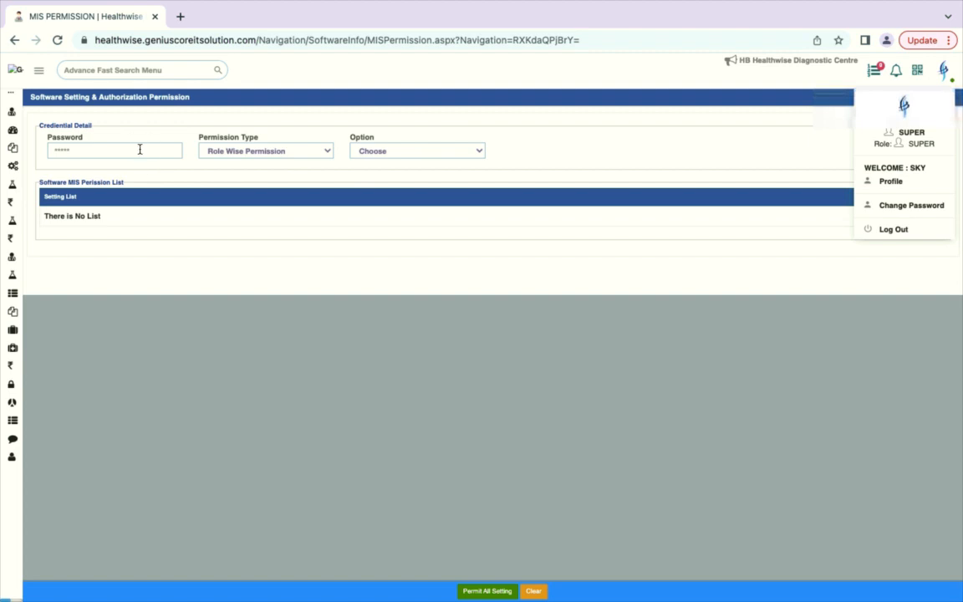
{"action": "left_click", "coordinate": [292, 155]}
{"action": "left_click", "coordinate": [71, 148]}
{"action": "left_click", "coordinate": [80, 149]}
{"action": "type", "text": "•••••"}
{"action": "key", "text": "Tab"}
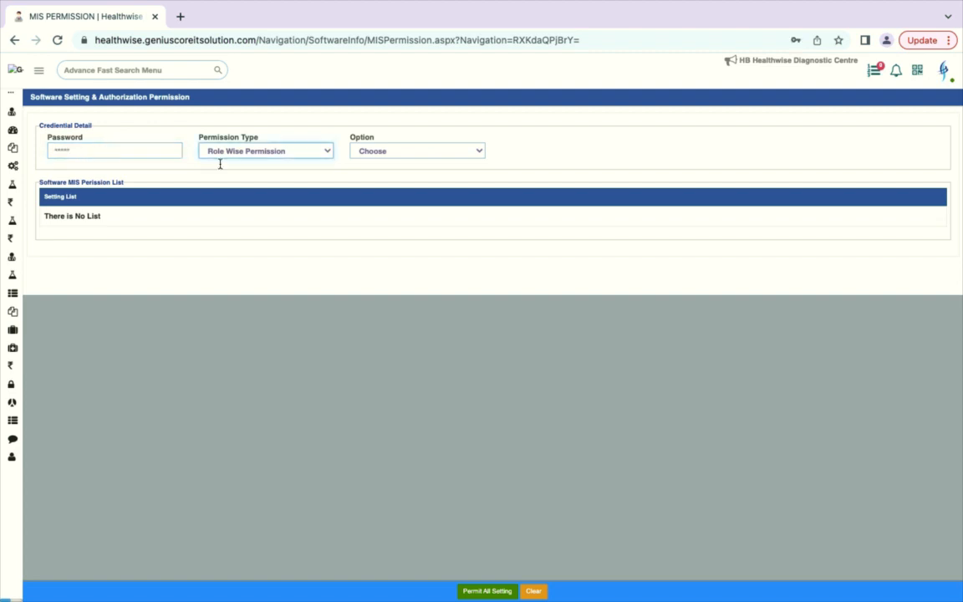
Choose User Wise Permission for the SUPER user and permit all MIS report settings.
{"action": "left_click", "coordinate": [299, 154]}
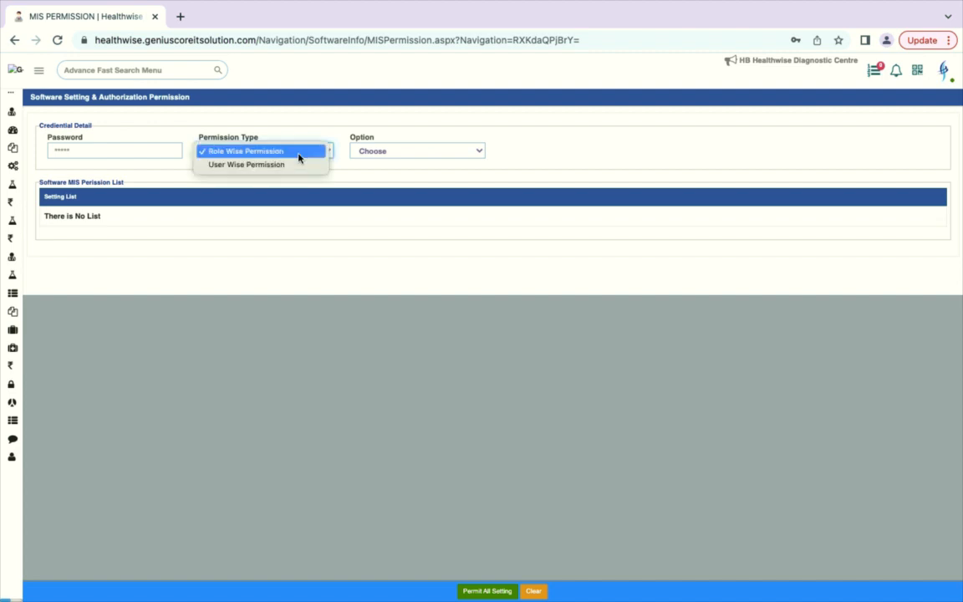
{"action": "key", "text": "Return"}
{"action": "left_click", "coordinate": [452, 154]}
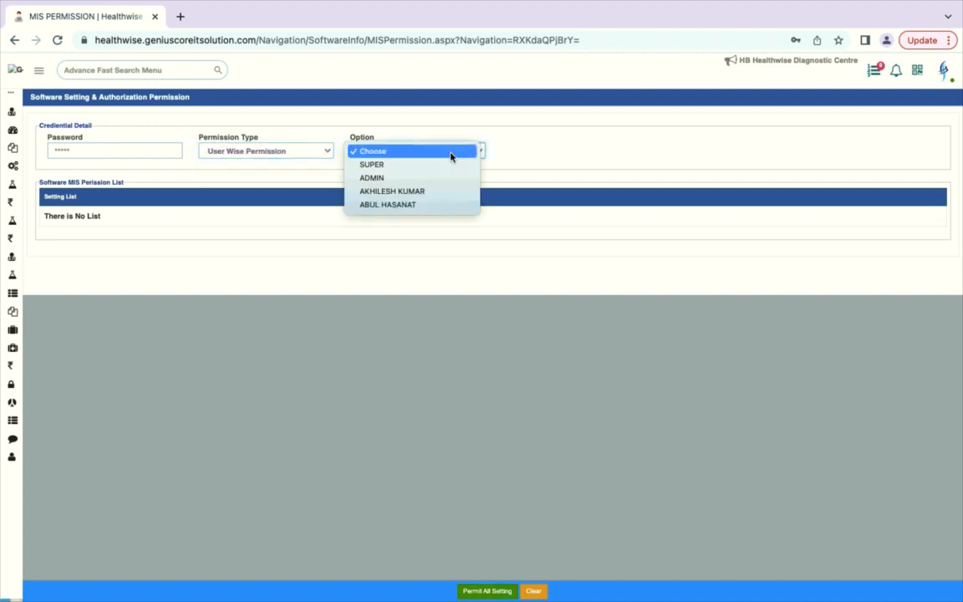
{"action": "left_click", "coordinate": [400, 166]}
{"action": "left_click", "coordinate": [484, 594]}
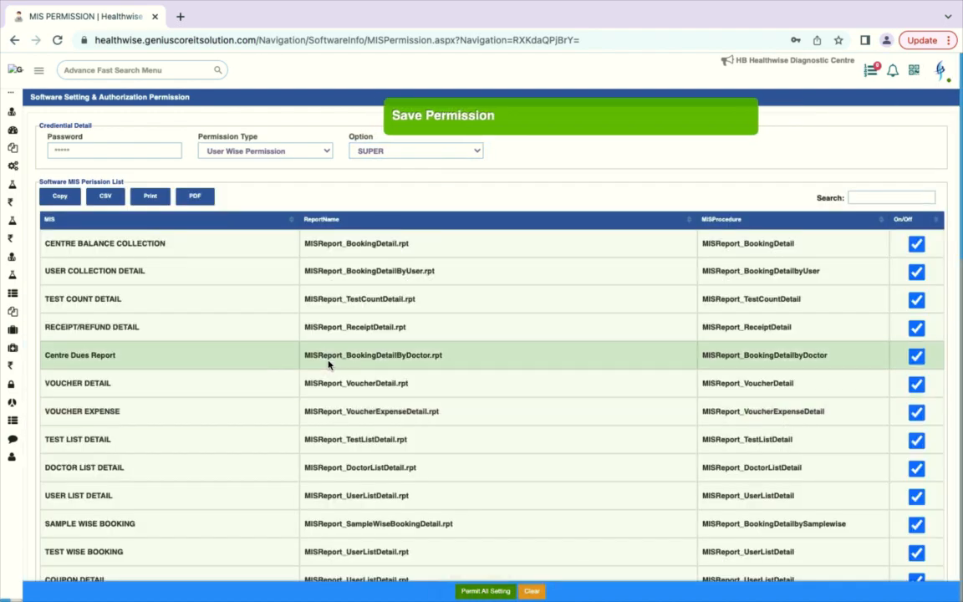
Look through the MIS report permission list and permit all settings once more.
{"action": "scroll", "coordinate": [289, 457], "scroll_direction": "down", "scroll_amount": 1}
{"action": "scroll", "coordinate": [287, 456], "scroll_direction": "down", "scroll_amount": 6}
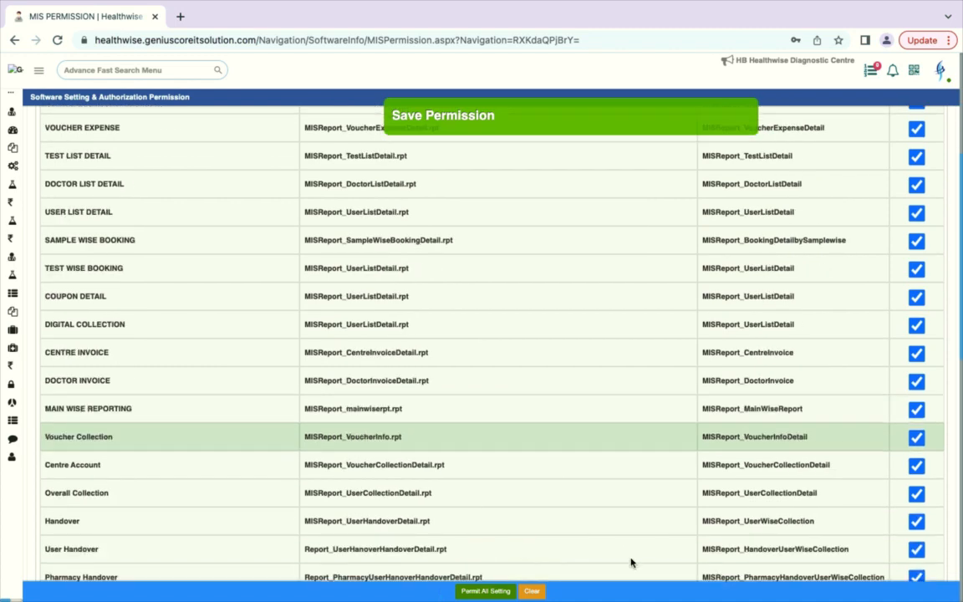
{"action": "scroll", "coordinate": [631, 563], "scroll_direction": "down", "scroll_amount": 1}
{"action": "scroll", "coordinate": [803, 570], "scroll_direction": "down", "scroll_amount": 1}
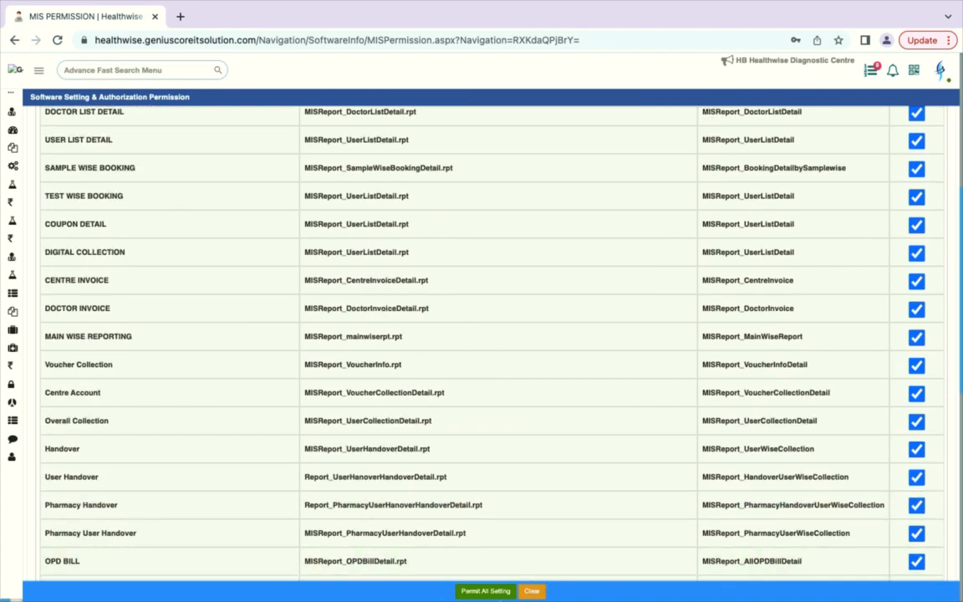
{"action": "left_click", "coordinate": [484, 592]}
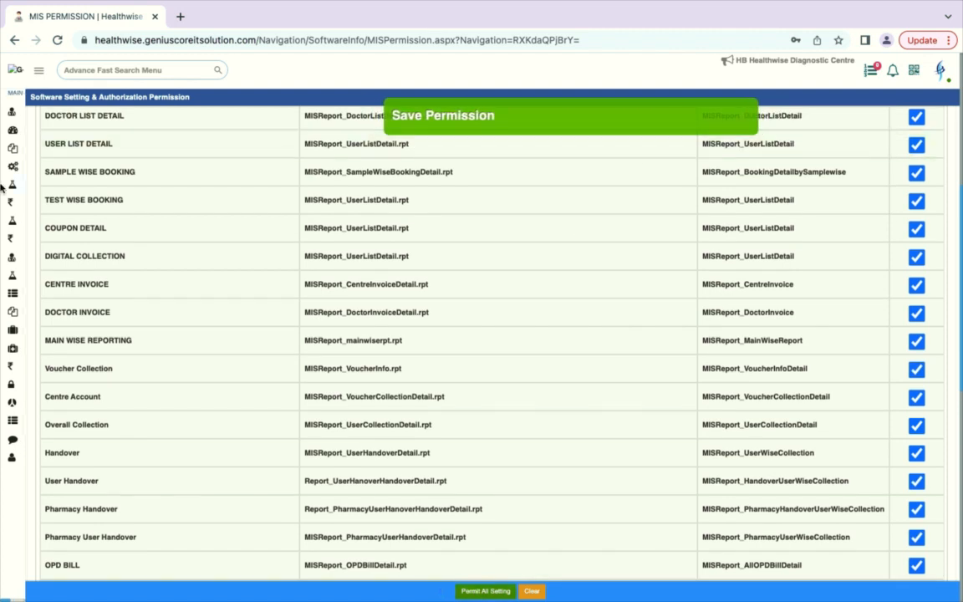
Reopen the MIS Reporting page from the MIS Reporting group.
{"action": "mouse_move", "coordinate": [3, 185]}
{"action": "left_click", "coordinate": [52, 386]}
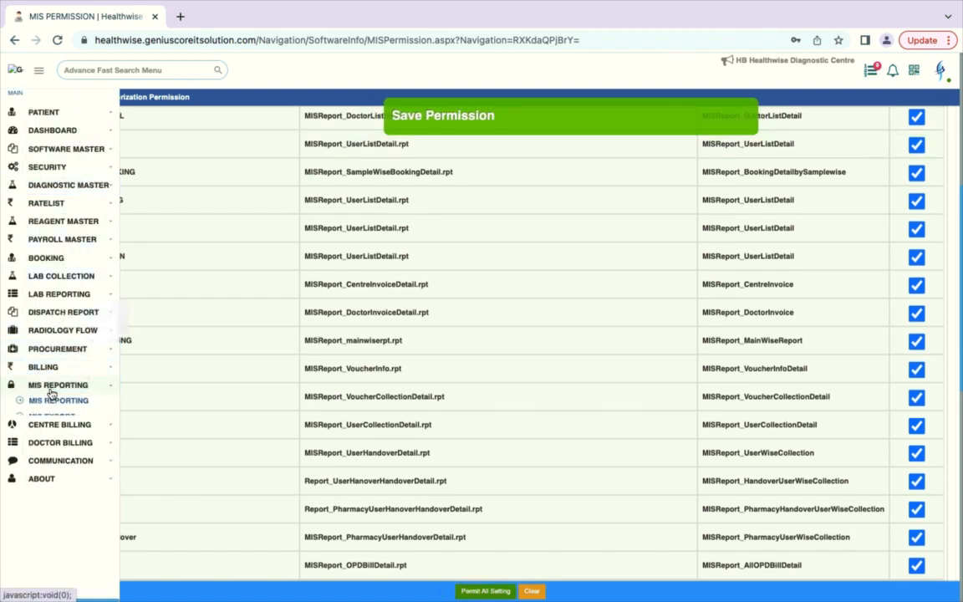
{"action": "left_click", "coordinate": [50, 401]}
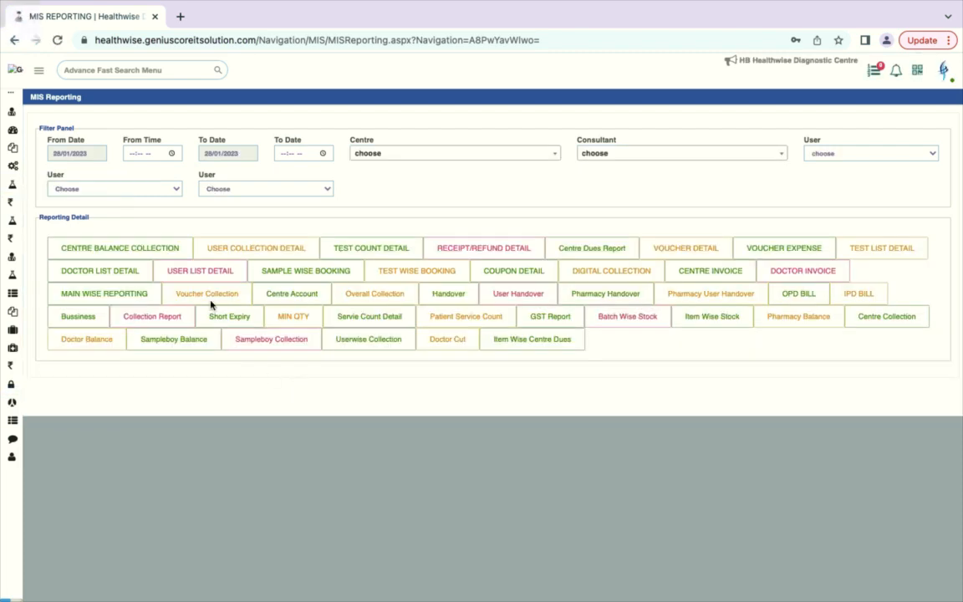
Set the report's From Date to 01/01/2023 and generate the Doctor Cut report.
{"action": "left_click", "coordinate": [69, 152]}
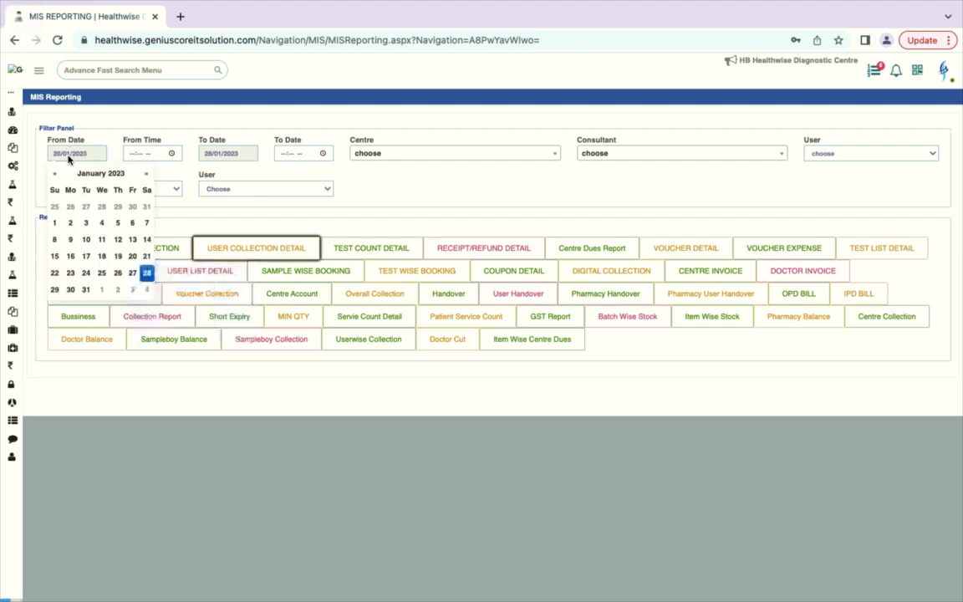
{"action": "left_click", "coordinate": [54, 222]}
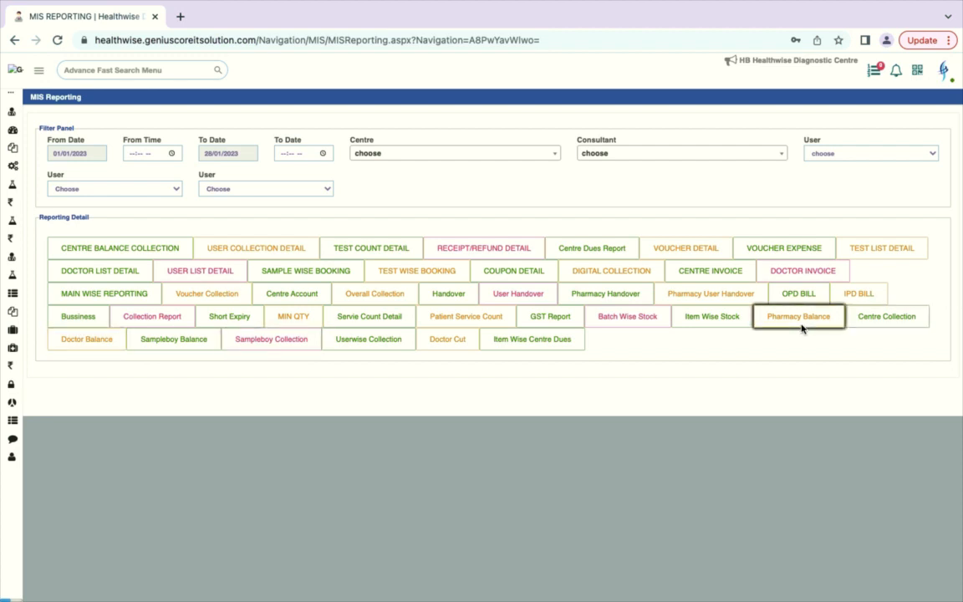
{"action": "left_click", "coordinate": [443, 348]}
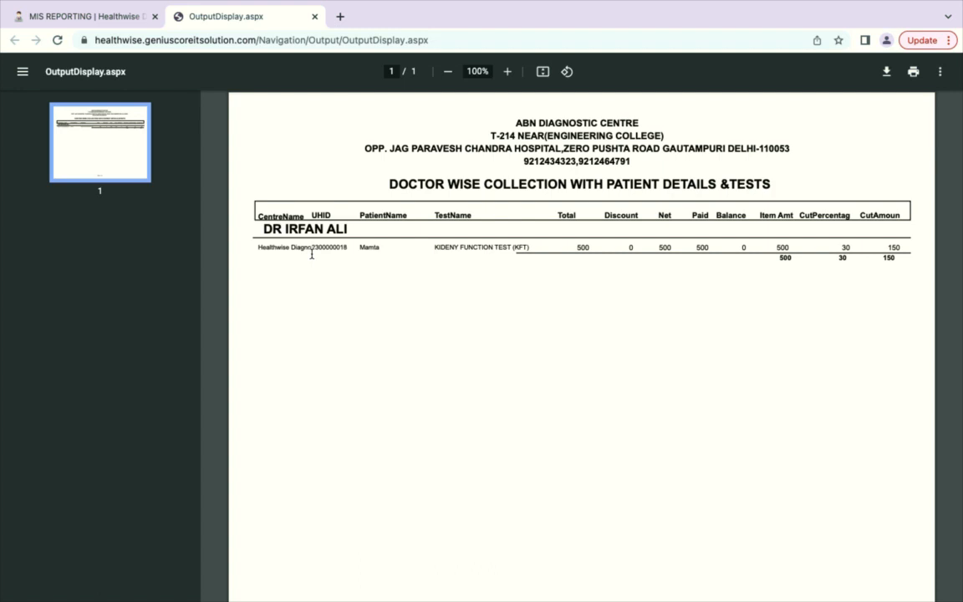
Examine the doctor cut report's patient, test name, cut percentage and cut amount columns.
{"action": "left_click_drag", "start_coordinate": [360, 251], "coordinate": [489, 254]}
{"action": "left_click", "coordinate": [543, 248]}
{"action": "left_click_drag", "start_coordinate": [888, 249], "coordinate": [916, 259]}
{"action": "mouse_move", "coordinate": [570, 5]}
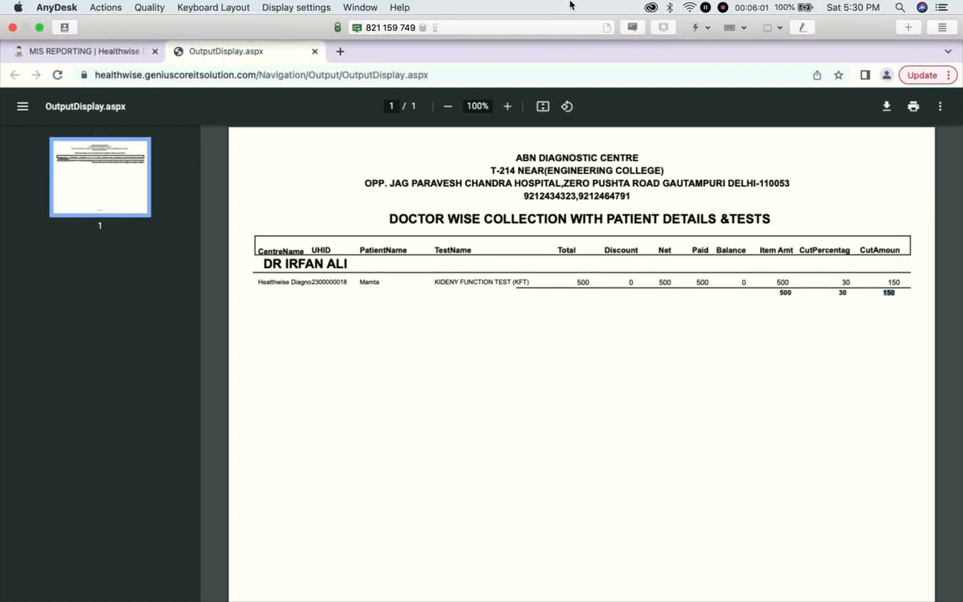
{"action": "scroll", "coordinate": [522, 333], "scroll_direction": "down", "scroll_amount": 2}
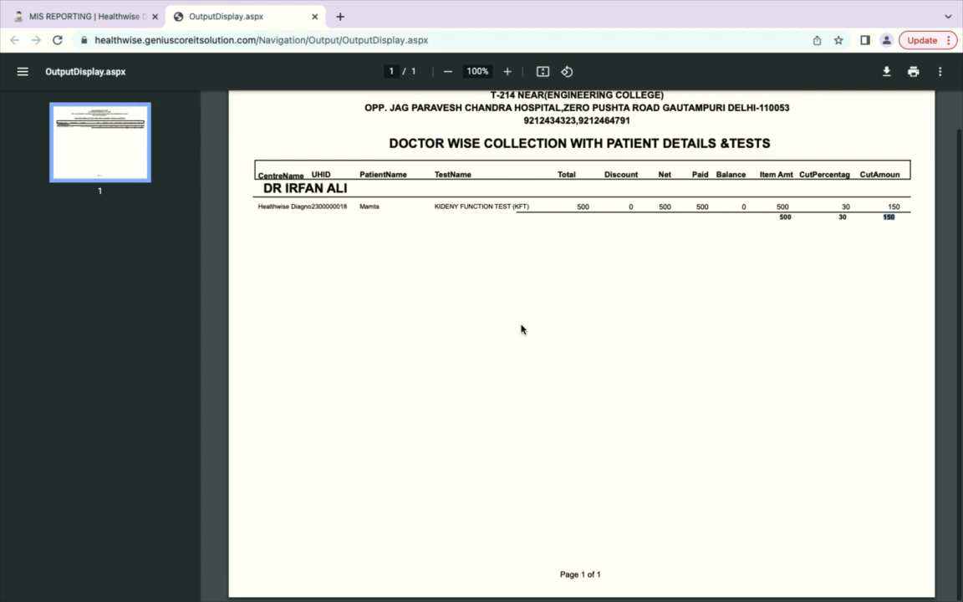
{"action": "scroll", "coordinate": [522, 330], "scroll_direction": "up", "scroll_amount": 1}
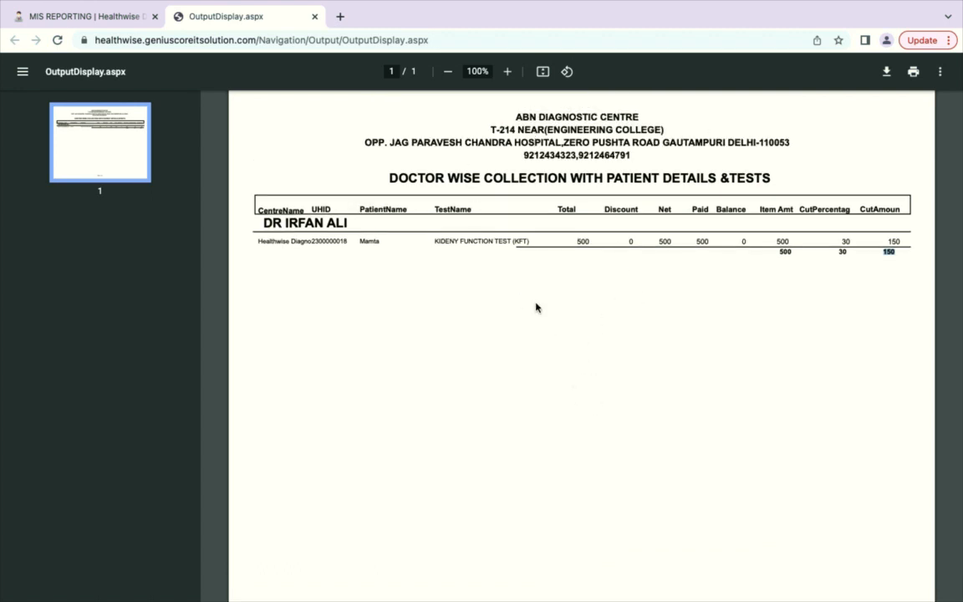
{"action": "scroll", "coordinate": [537, 306], "scroll_direction": "down", "scroll_amount": 1}
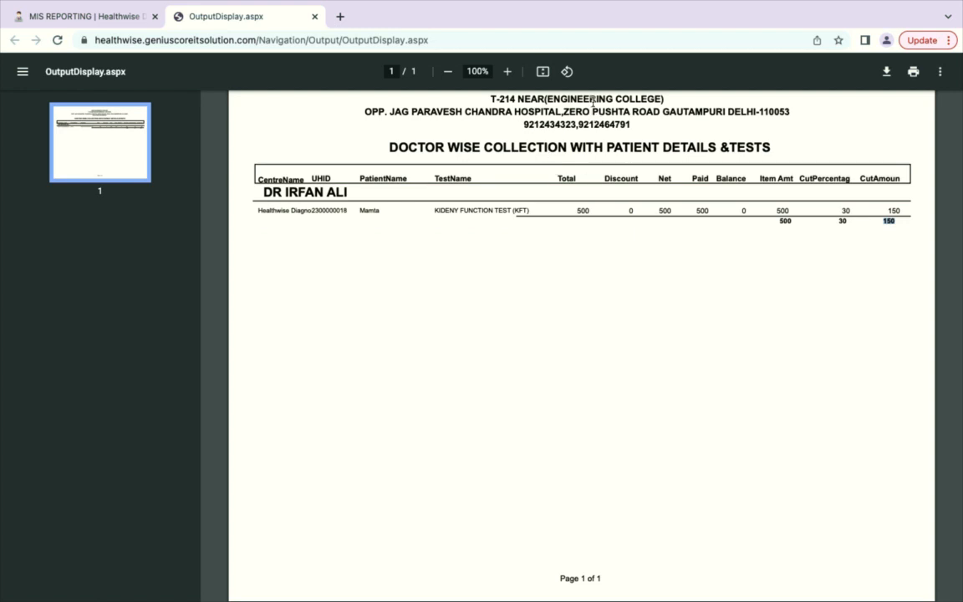
{"action": "scroll", "coordinate": [500, 228], "scroll_direction": "up", "scroll_amount": 1}
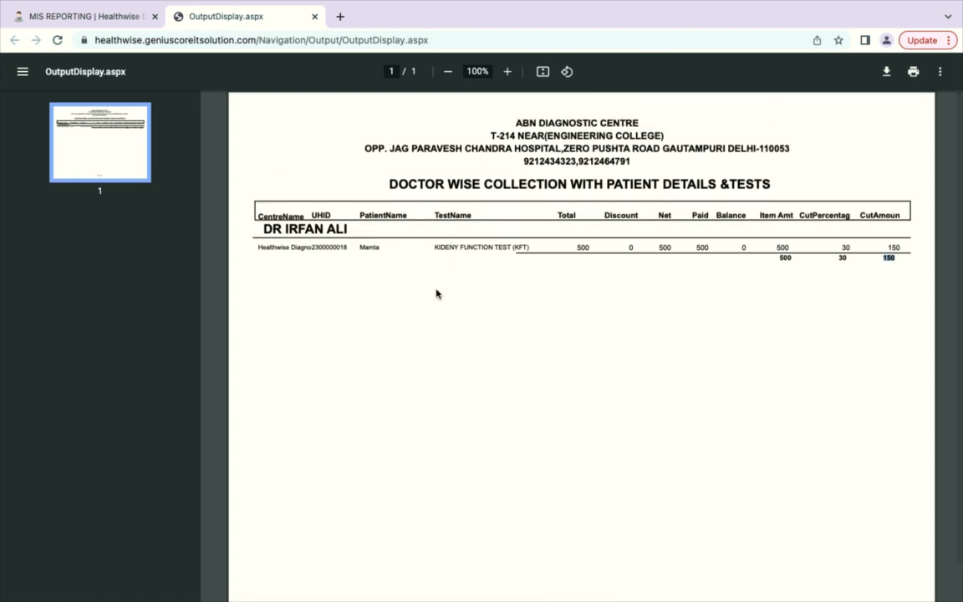
{"action": "scroll", "coordinate": [418, 331], "scroll_direction": "down", "scroll_amount": 1}
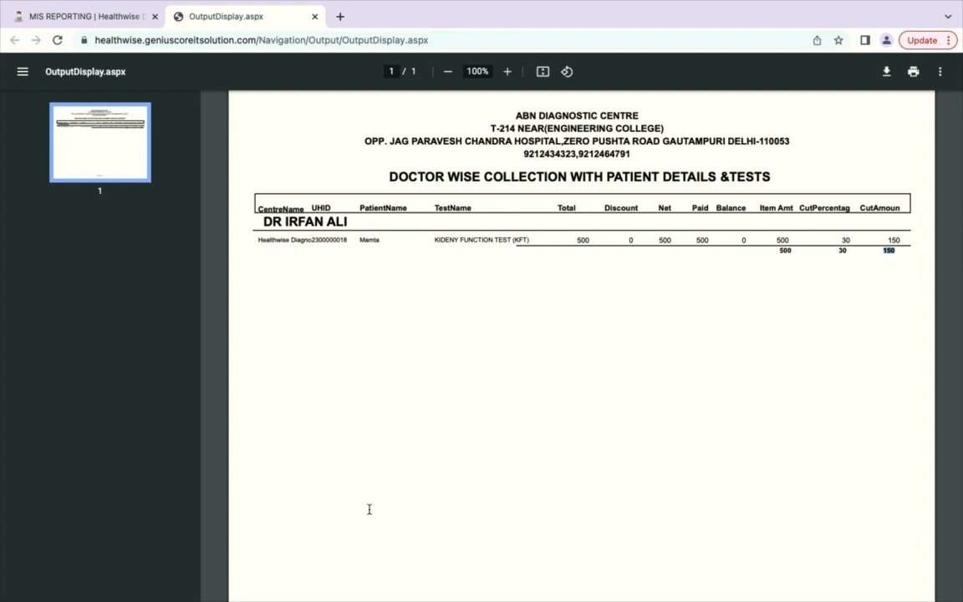
Return to the MIS Reporting page and open the Doctor Payment page from the Doctor Billing group.
{"action": "mouse_move", "coordinate": [707, 21]}
{"action": "left_click", "coordinate": [107, 15]}
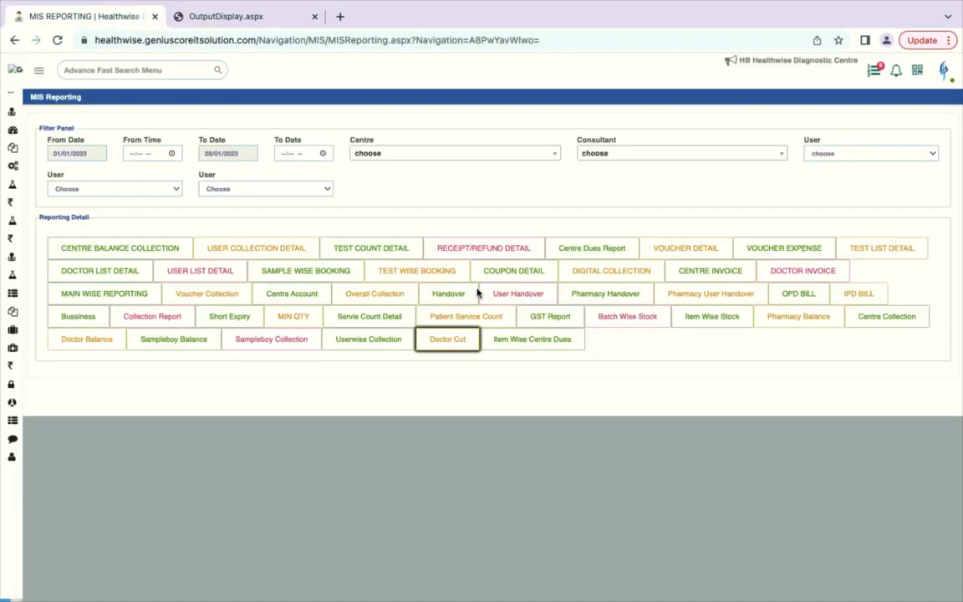
{"action": "mouse_move", "coordinate": [32, 259]}
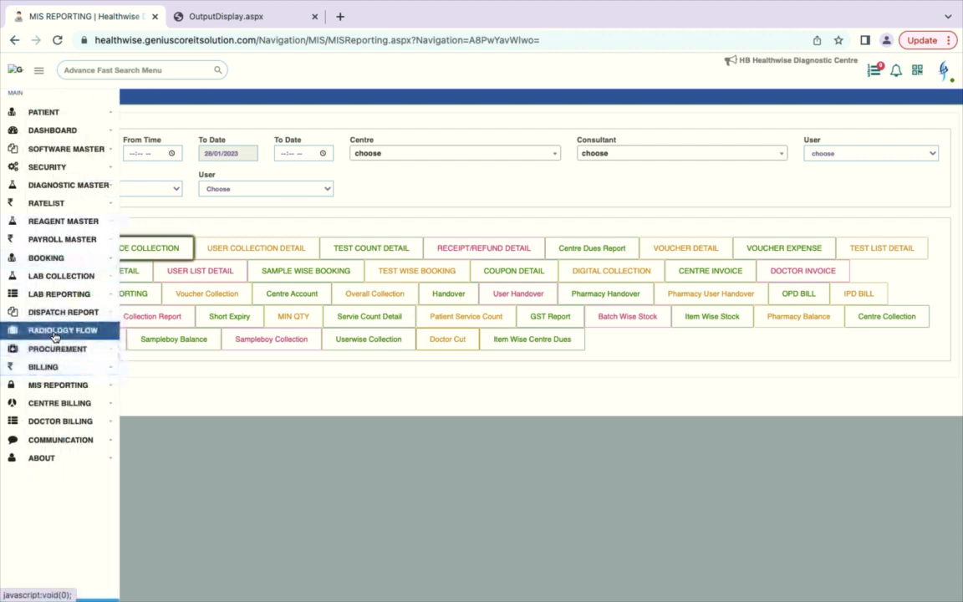
{"action": "left_click", "coordinate": [64, 405]}
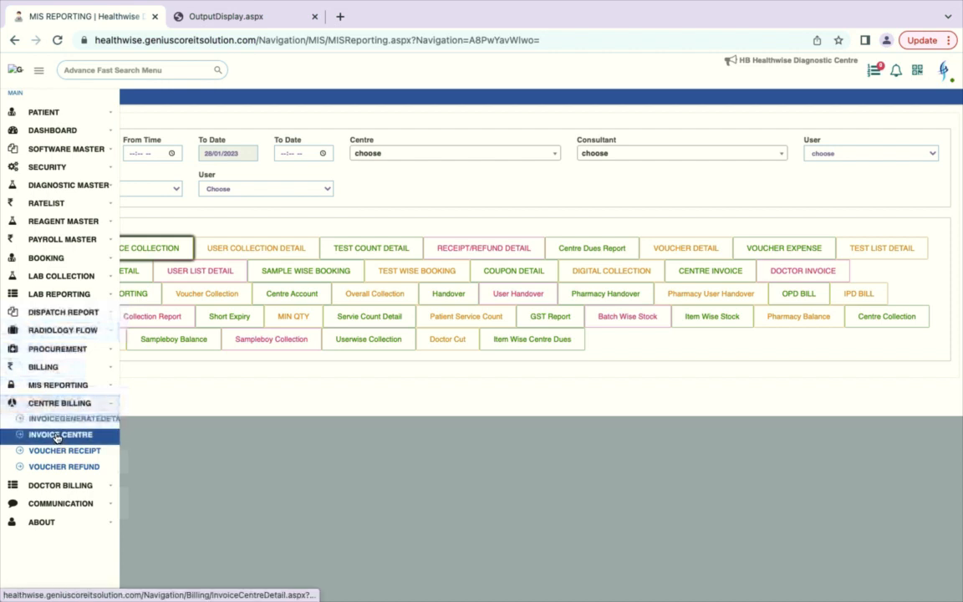
{"action": "left_click", "coordinate": [64, 485]}
{"action": "left_click", "coordinate": [64, 501]}
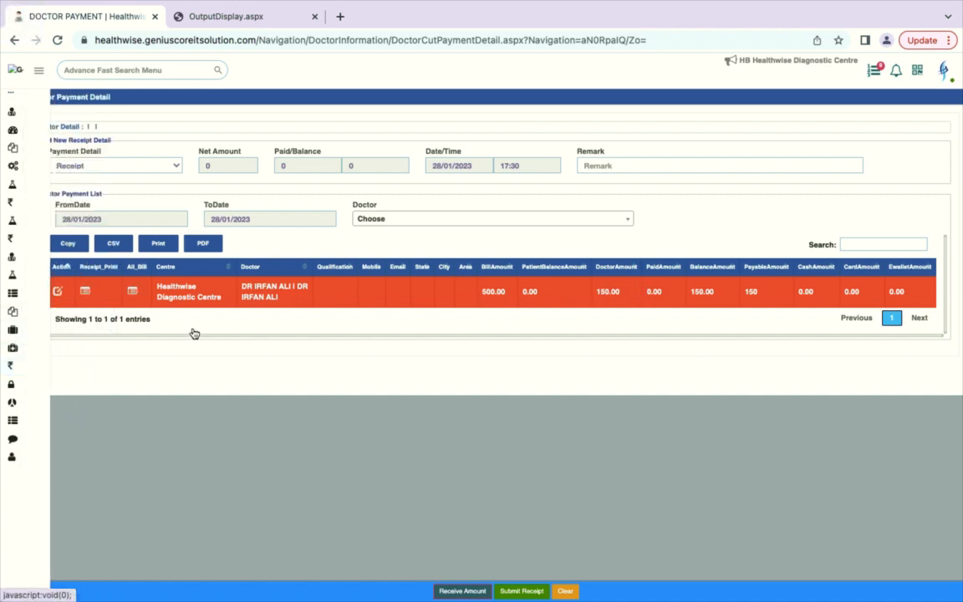
Review the listed doctor's bill details with the service-wise cut breakdown, and check the doctor's receipt list.
{"action": "left_click", "coordinate": [133, 293]}
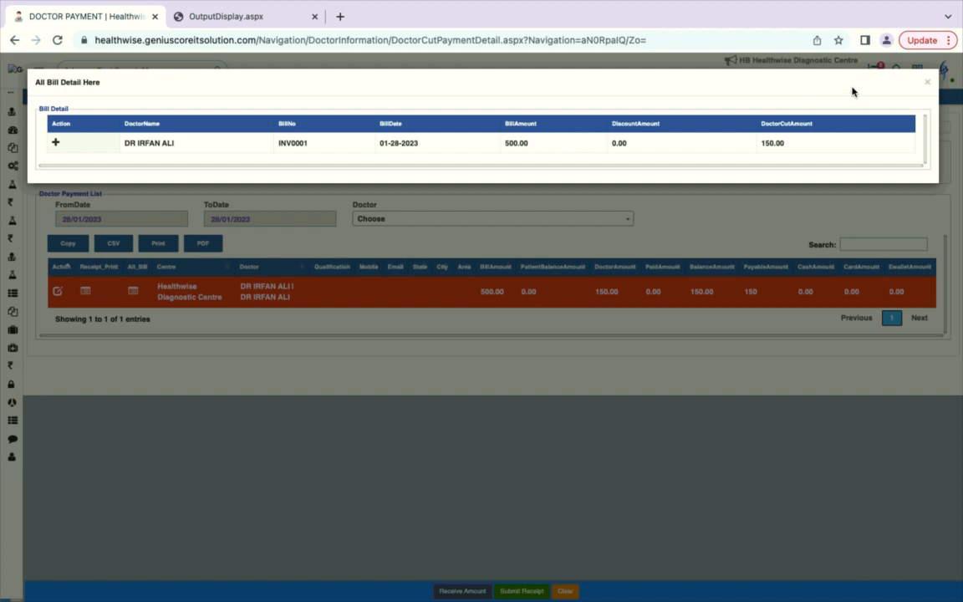
{"action": "left_click", "coordinate": [927, 81]}
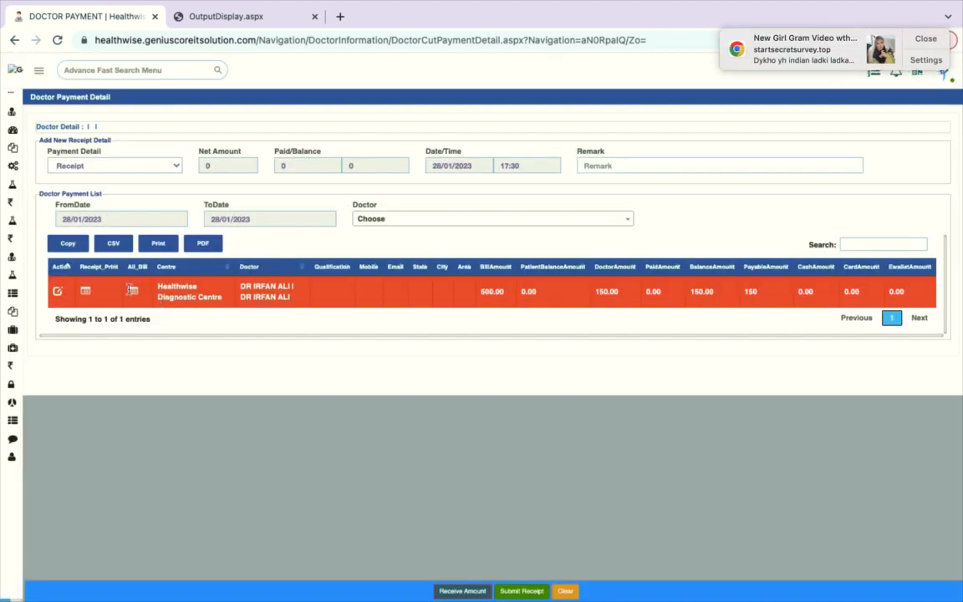
{"action": "left_click", "coordinate": [134, 294]}
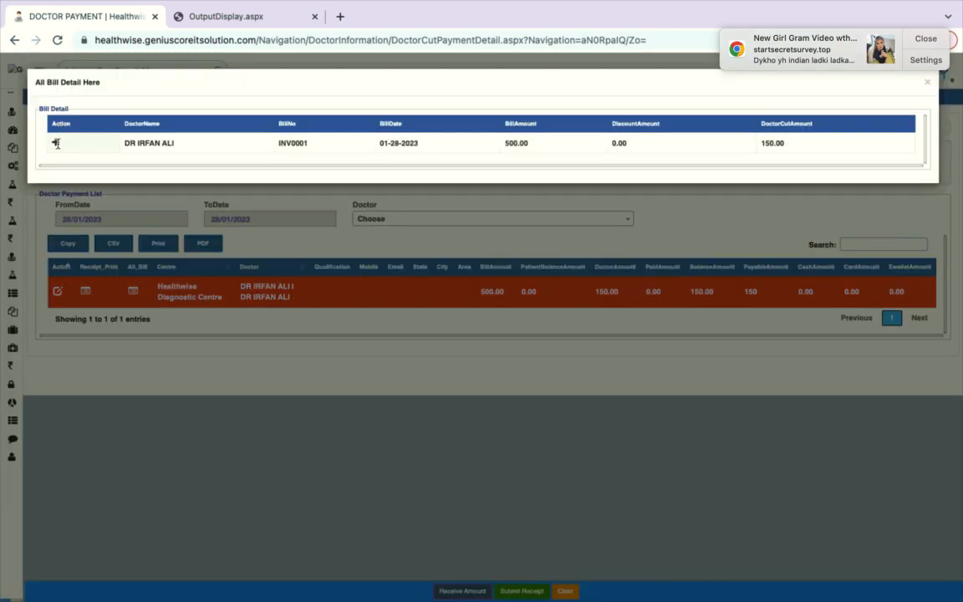
{"action": "left_click", "coordinate": [56, 143]}
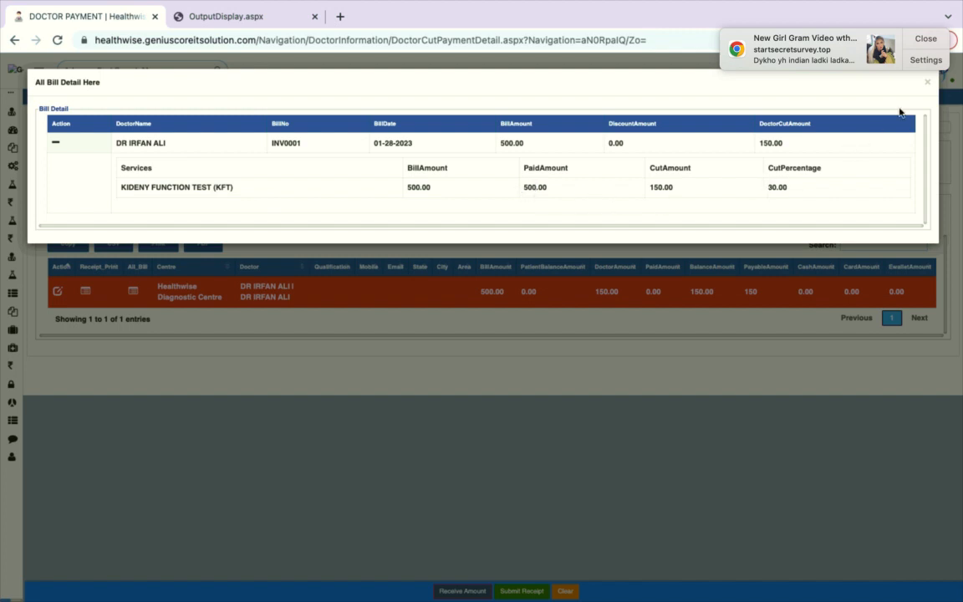
{"action": "left_click", "coordinate": [950, 41]}
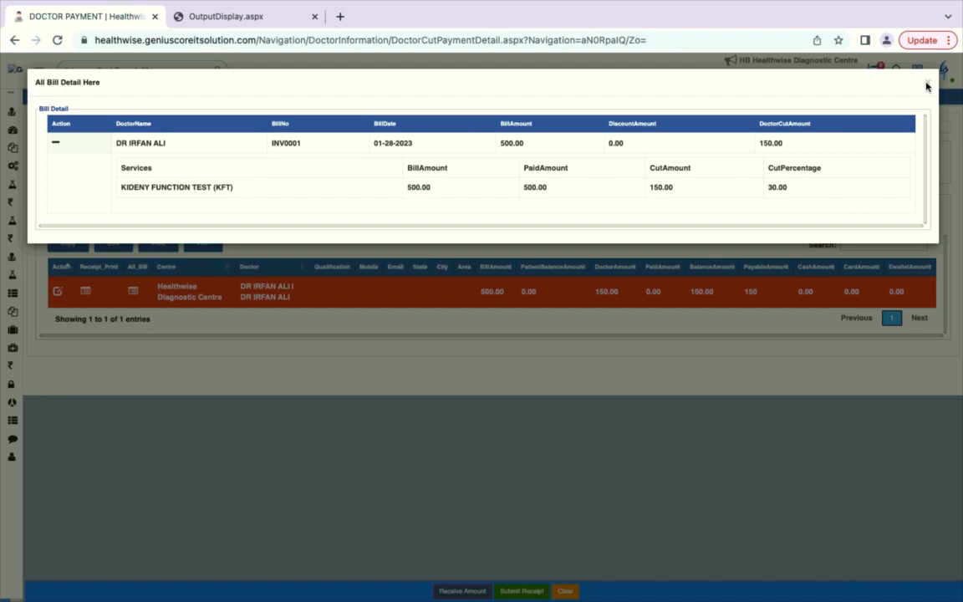
{"action": "left_click", "coordinate": [928, 87]}
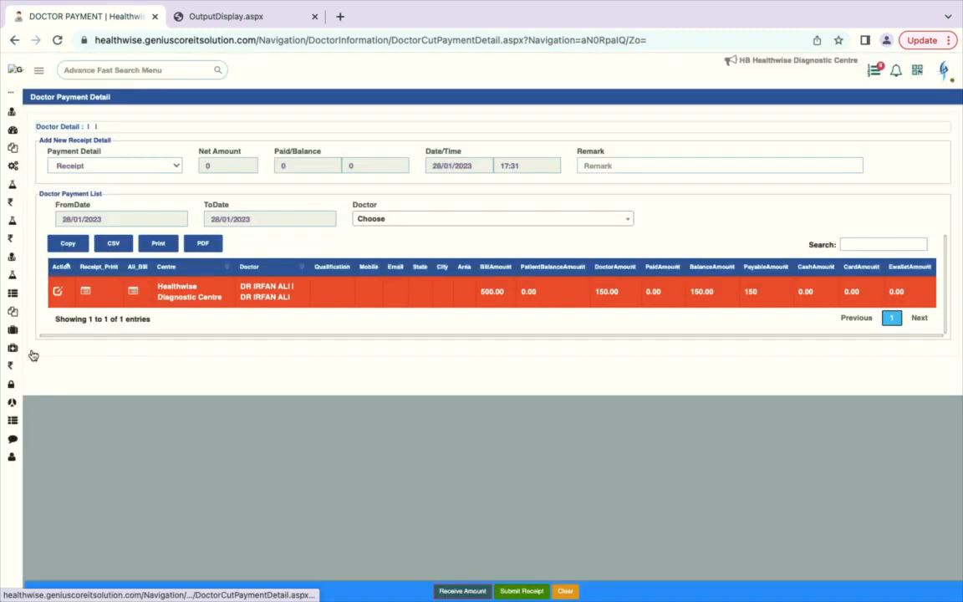
{"action": "left_click", "coordinate": [85, 294]}
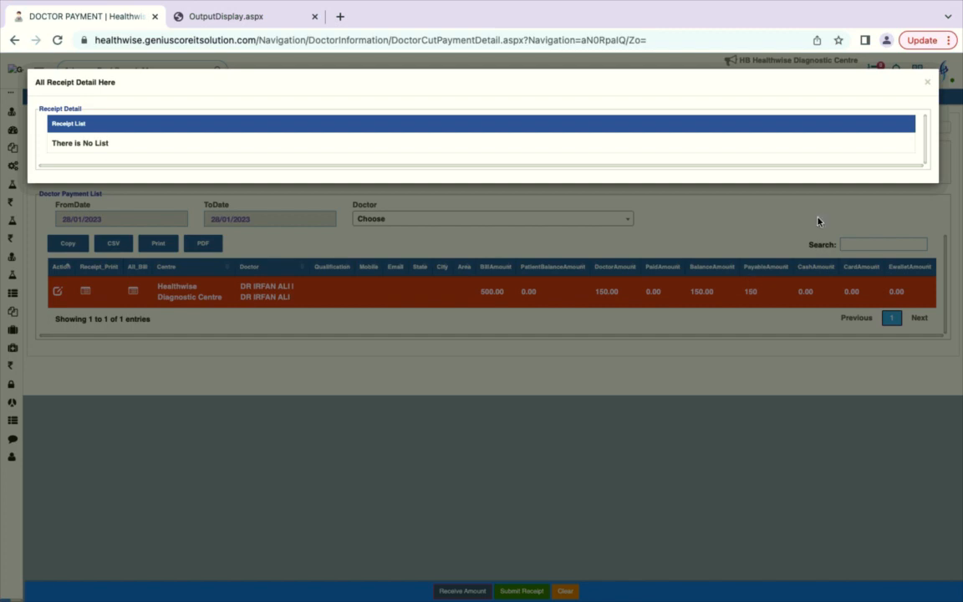
{"action": "left_click", "coordinate": [928, 84]}
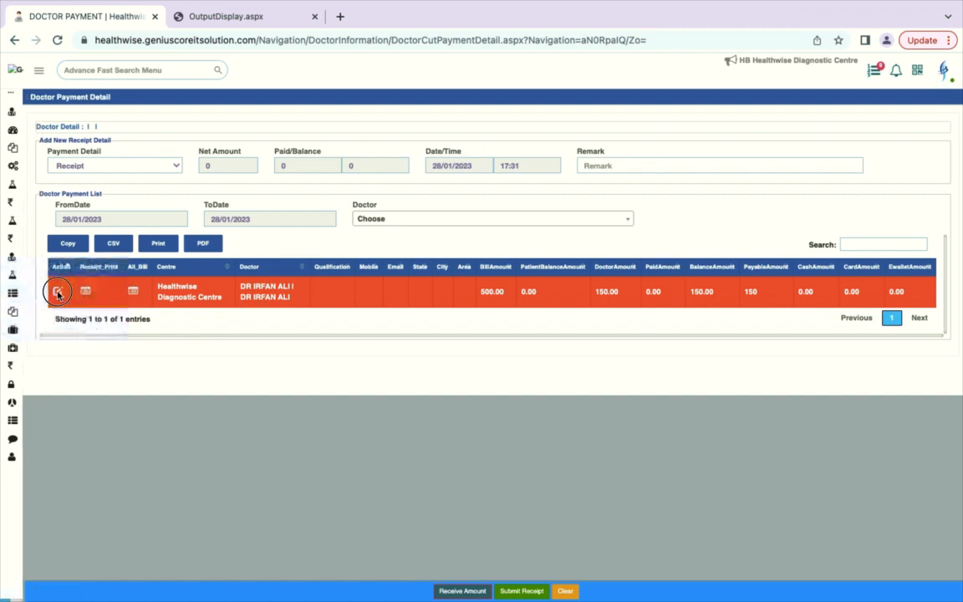
Load the listed doctor's pending payment as a new receipt and open its Receive Amount form.
{"action": "left_click", "coordinate": [58, 292]}
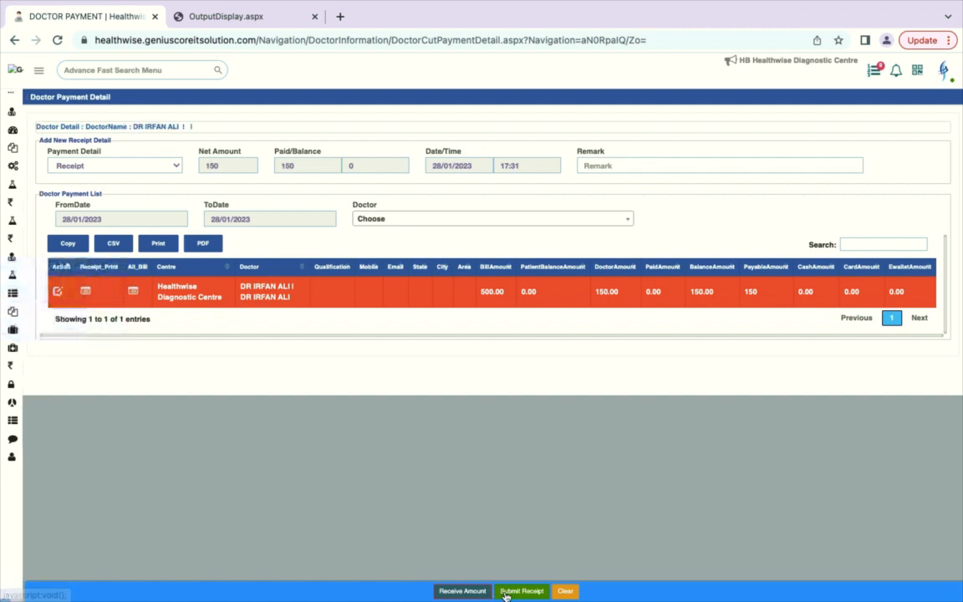
{"action": "left_click", "coordinate": [468, 592]}
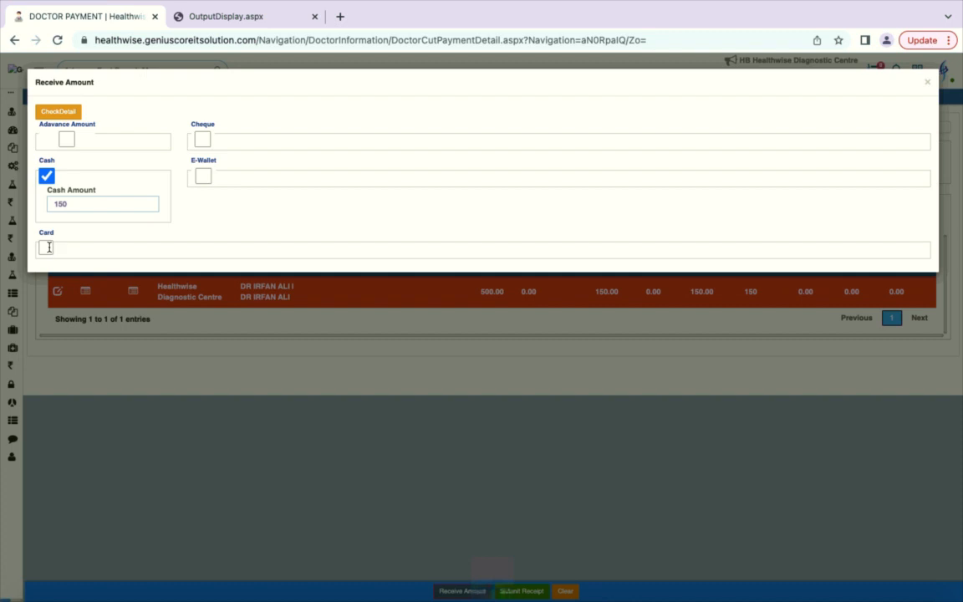
Review the E-Wallet types and the Card payment fields, including the machine number choices, leaving both payment methods deselected.
{"action": "left_click", "coordinate": [202, 176]}
{"action": "left_click", "coordinate": [540, 206]}
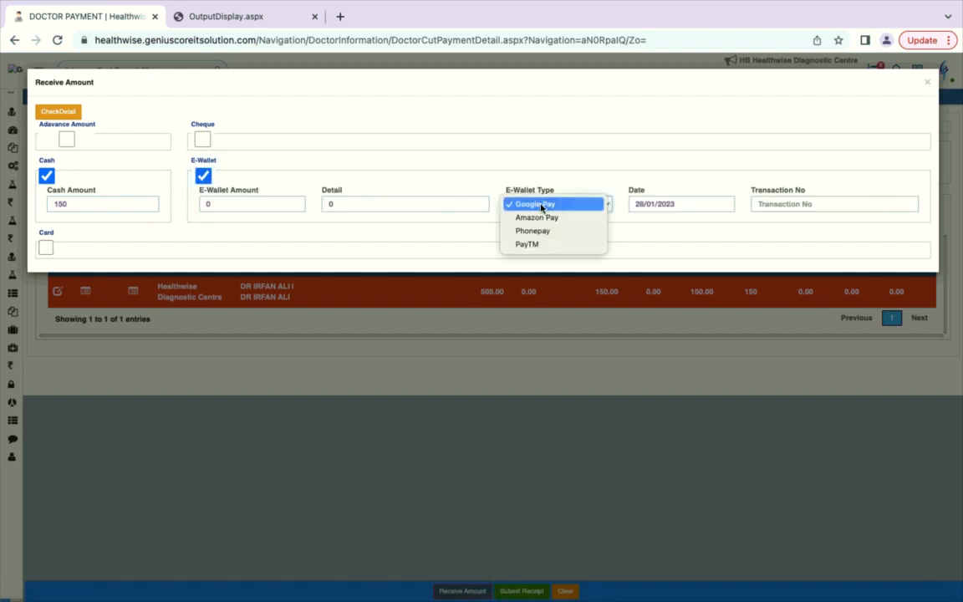
{"action": "left_click", "coordinate": [203, 176]}
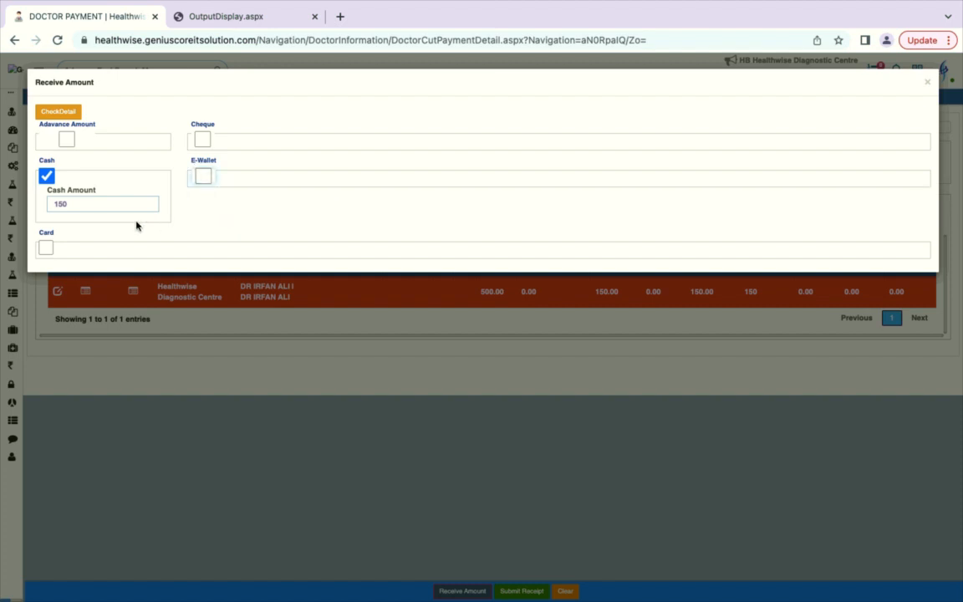
{"action": "left_click", "coordinate": [46, 248]}
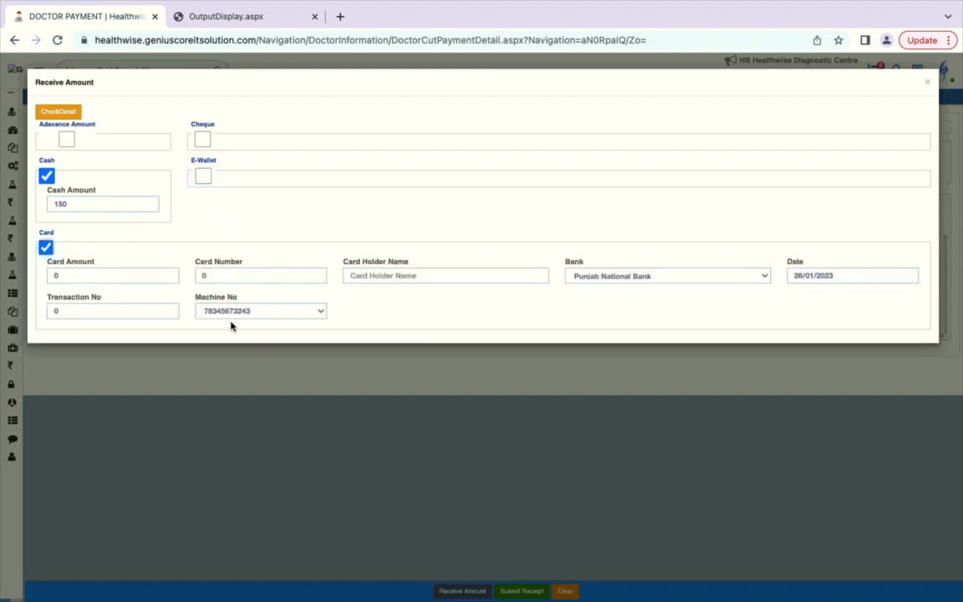
{"action": "left_click", "coordinate": [255, 315]}
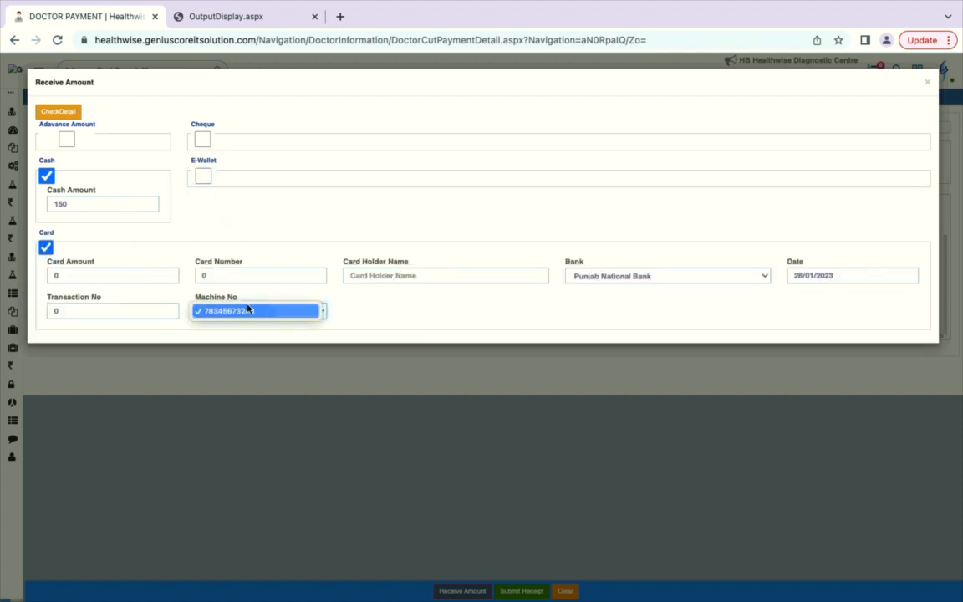
{"action": "left_click", "coordinate": [47, 248]}
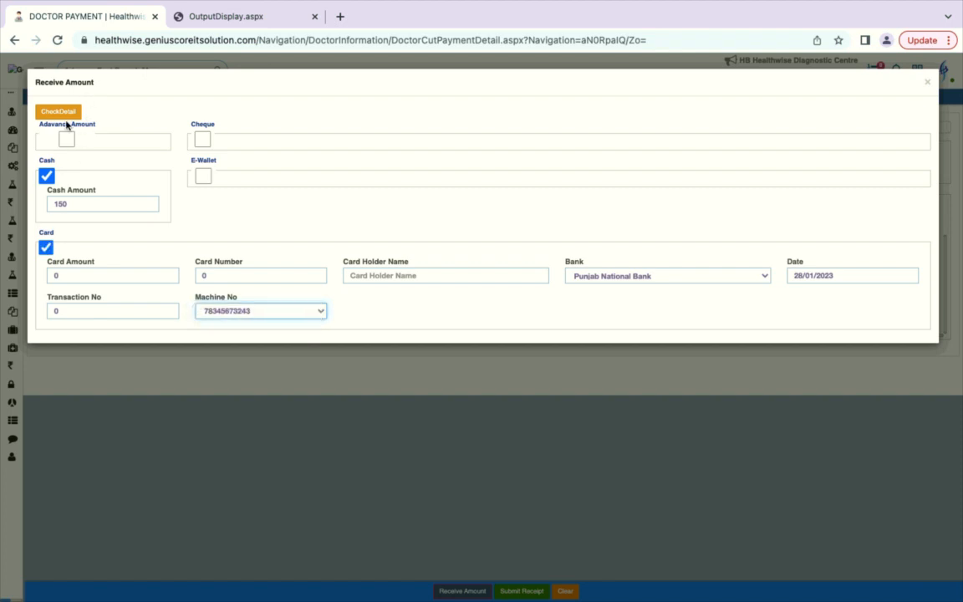
{"action": "left_click", "coordinate": [47, 248]}
Verify and submit the doctor's 150 payment in cash, and view the resulting printable doctor receipt.
{"action": "left_click", "coordinate": [58, 112]}
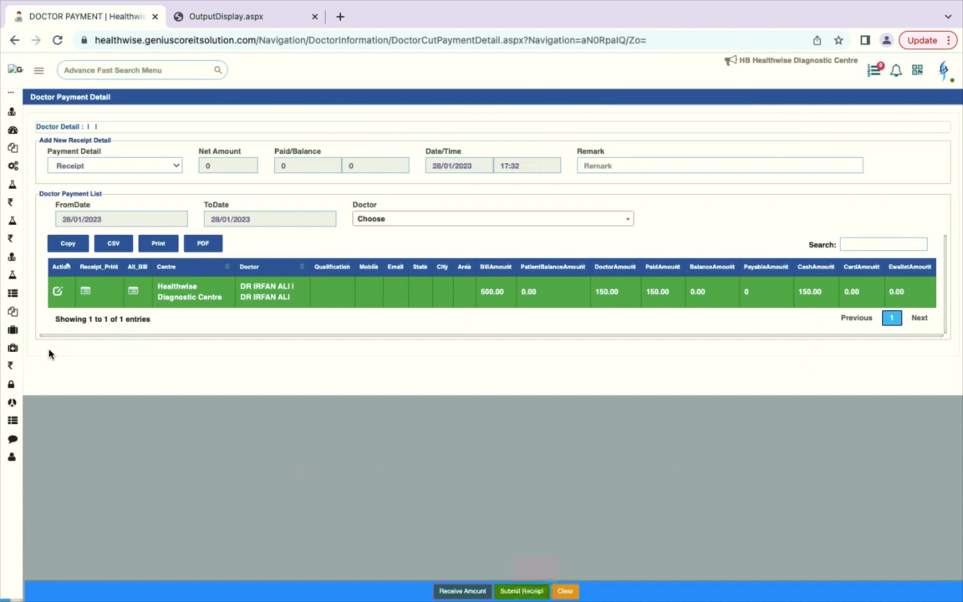
{"action": "left_click", "coordinate": [85, 292]}
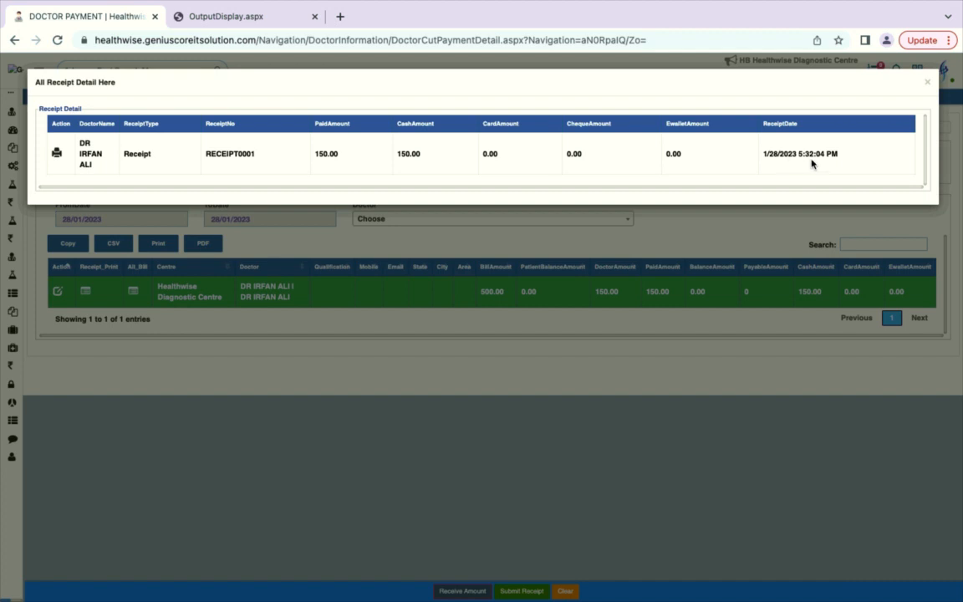
{"action": "left_click", "coordinate": [57, 156]}
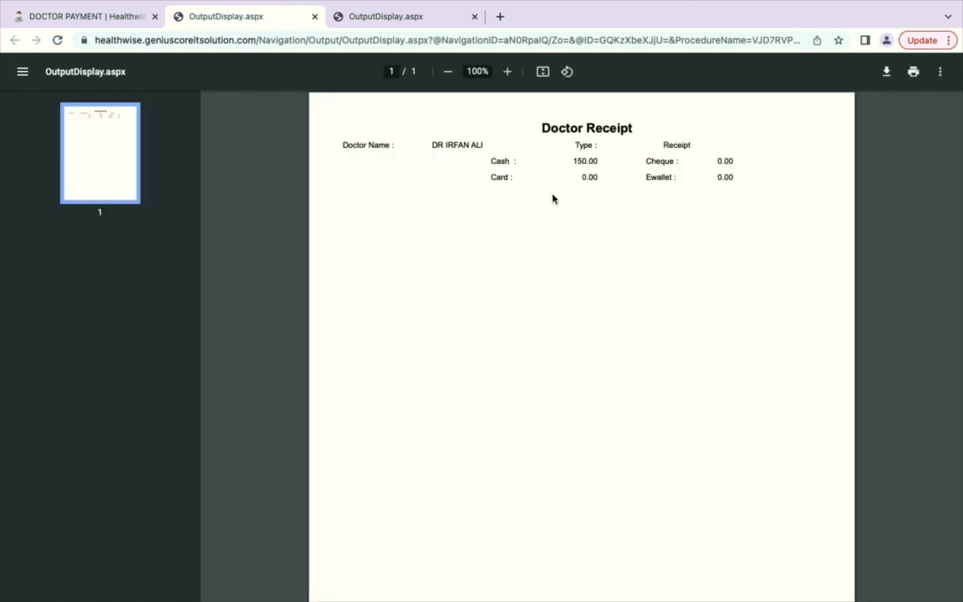
{"action": "left_click", "coordinate": [92, 17]}
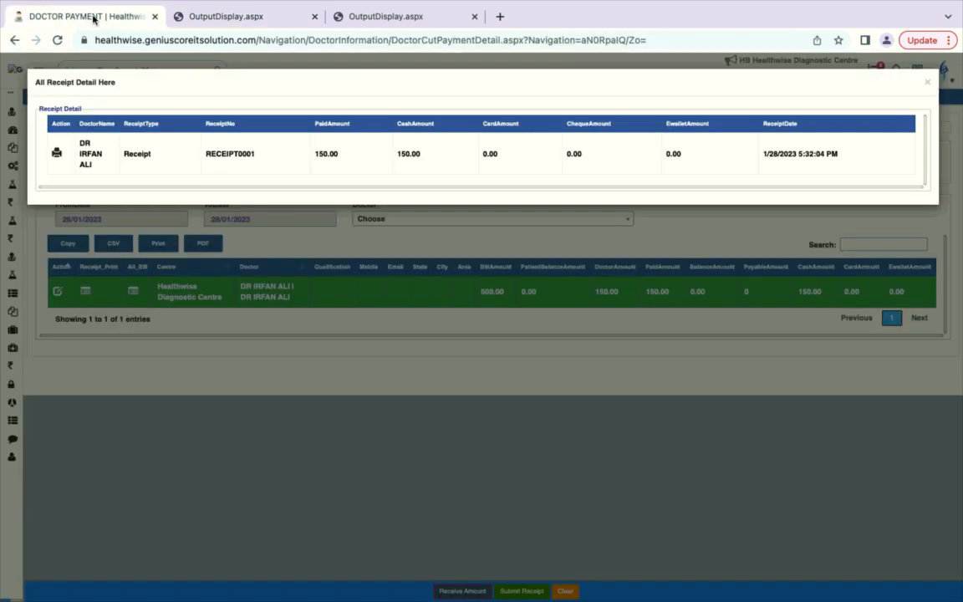
{"action": "left_click", "coordinate": [929, 83]}
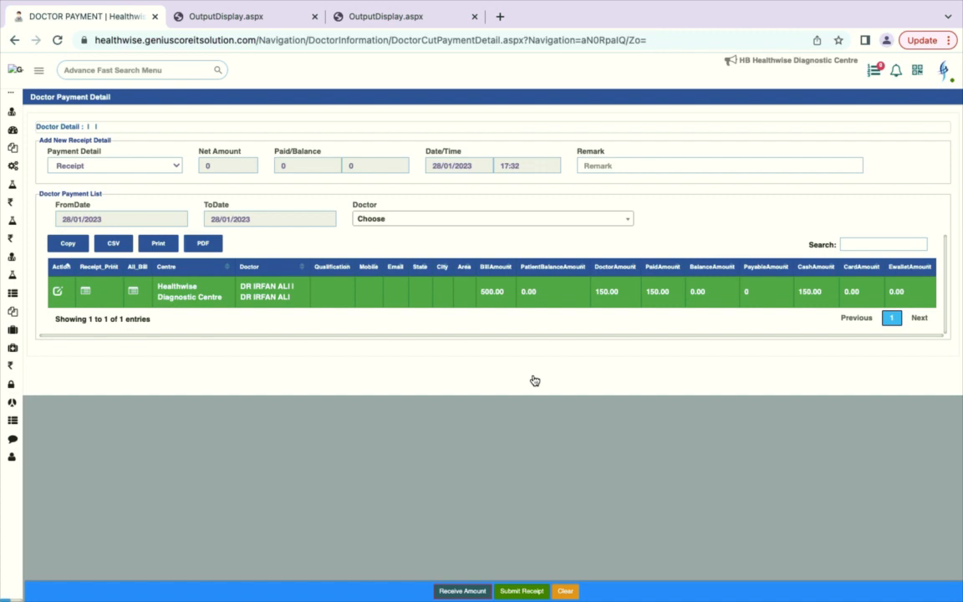
Open the Doctor registration page and display the Doctor Cut Rate list of the consultant just paid.
{"action": "left_click", "coordinate": [157, 69]}
{"action": "type", "text": "doct"}
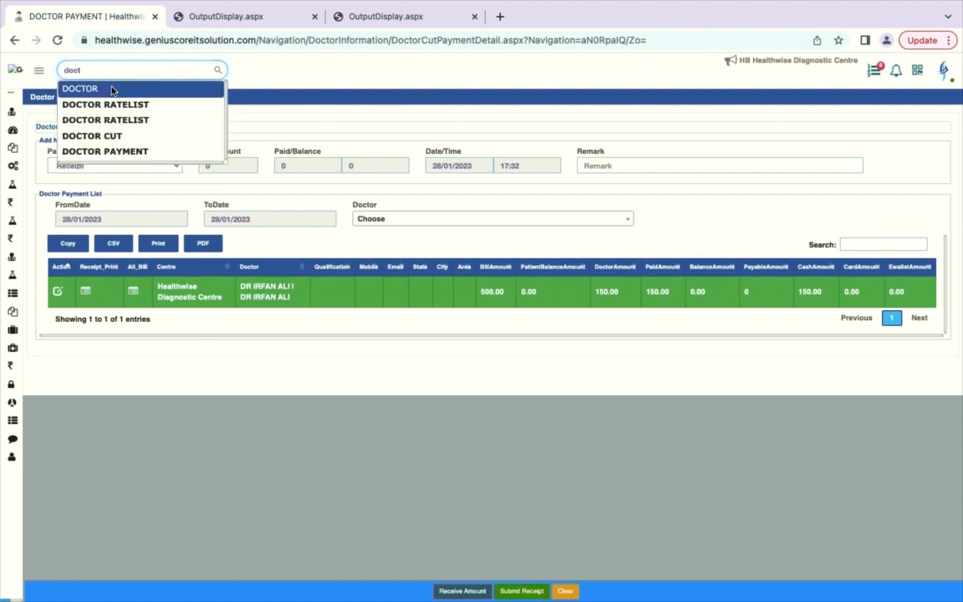
{"action": "left_click", "coordinate": [112, 89]}
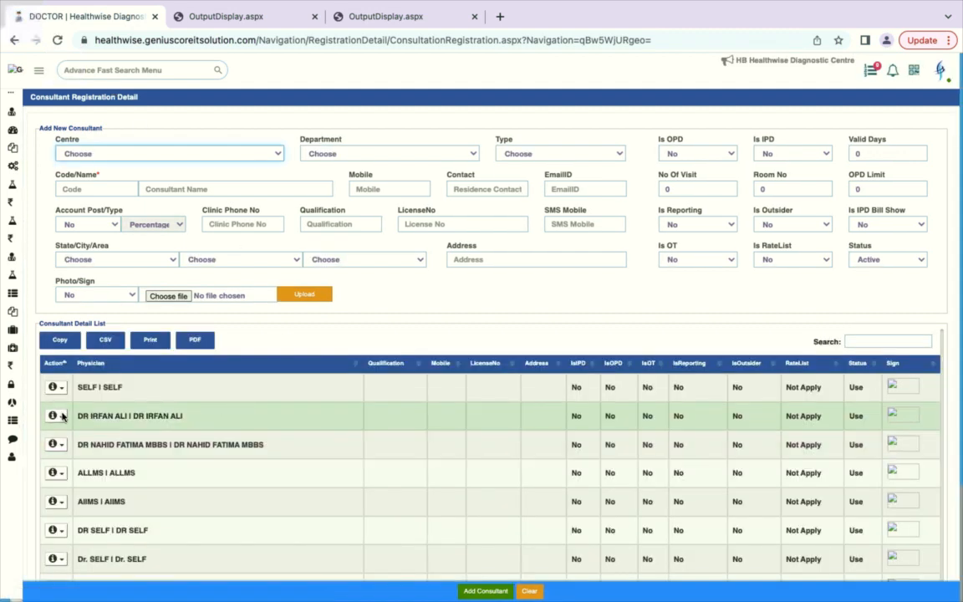
{"action": "left_click", "coordinate": [60, 416]}
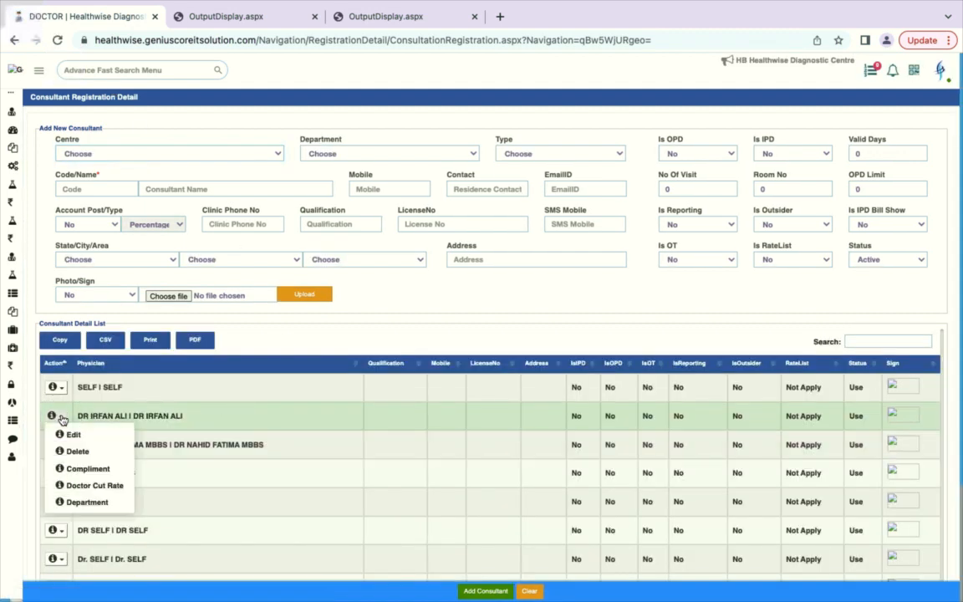
{"action": "left_click", "coordinate": [87, 489]}
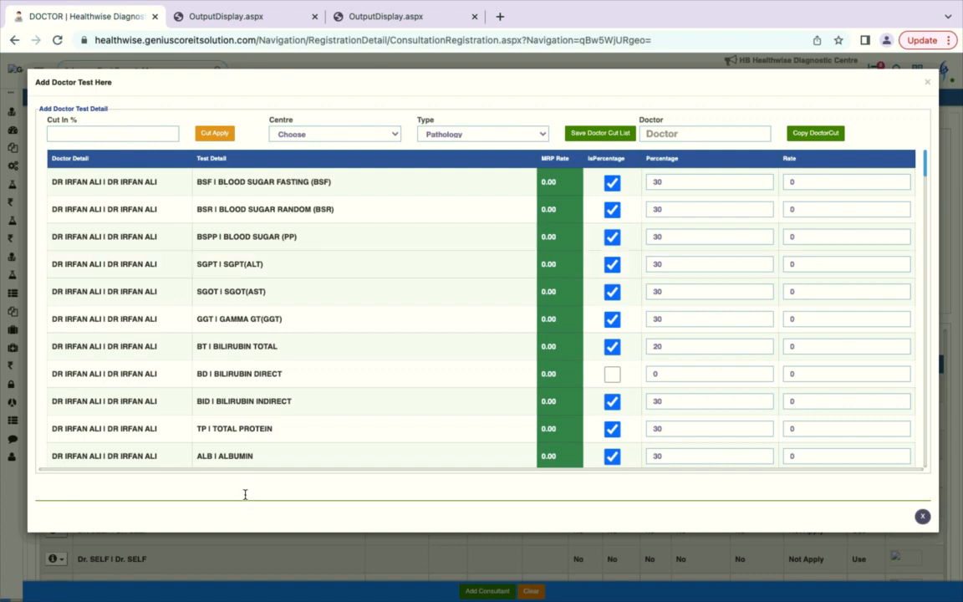
Review the overall cut, per-test percentage and rate fields for the pathology tests, and save the doctor cut list.
{"action": "left_click", "coordinate": [86, 133]}
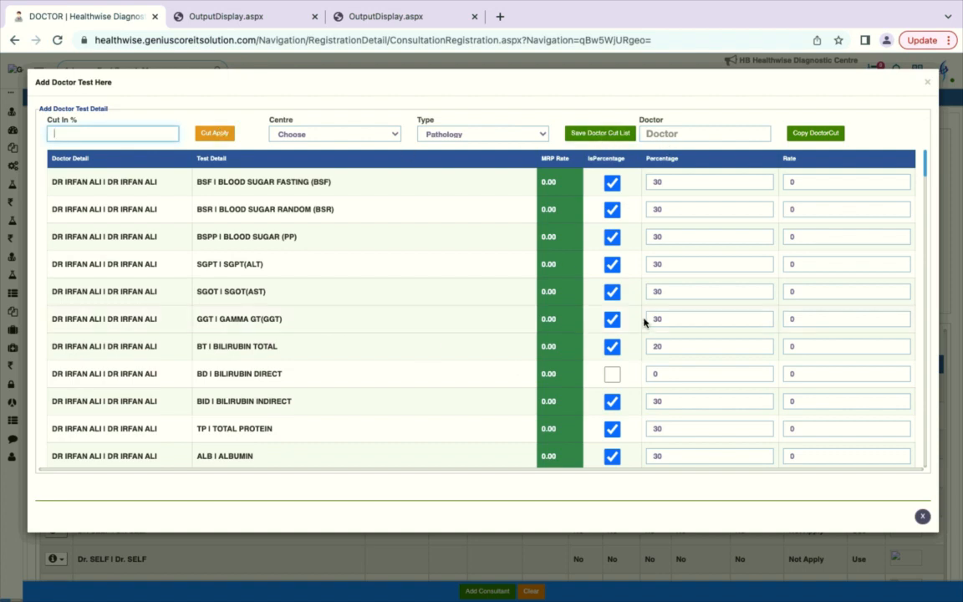
{"action": "double_click", "coordinate": [656, 265]}
{"action": "left_click", "coordinate": [858, 410]}
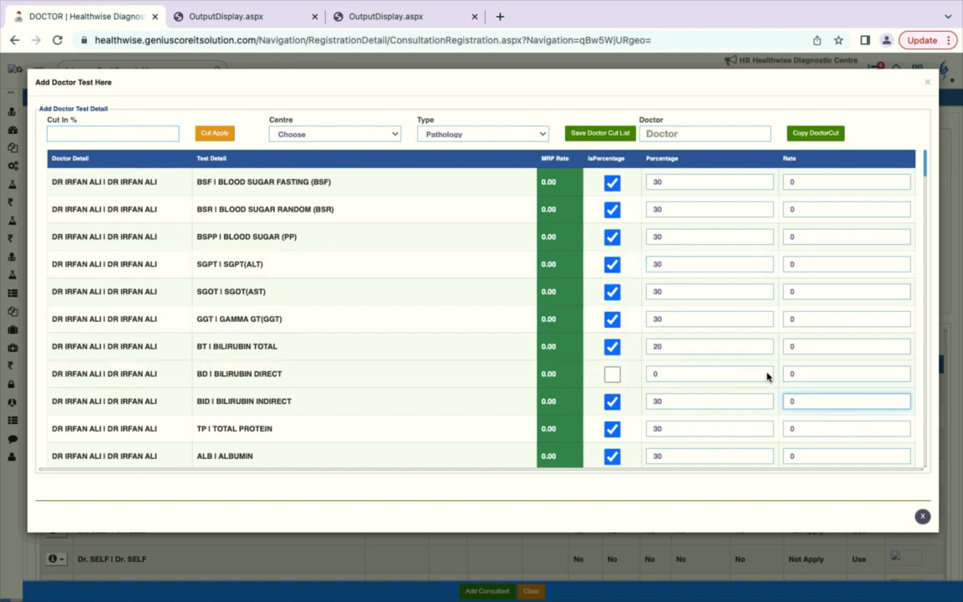
{"action": "double_click", "coordinate": [806, 372]}
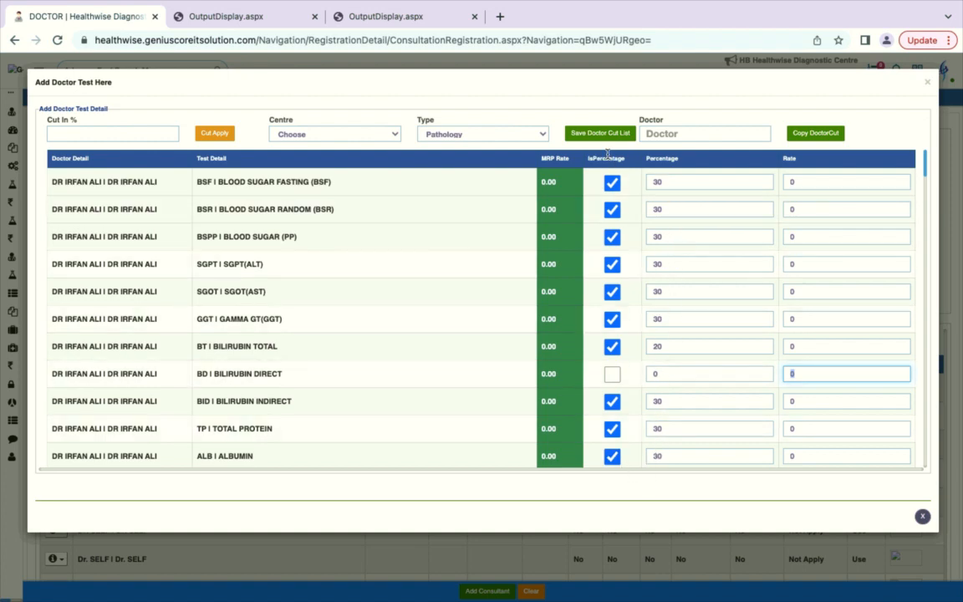
{"action": "left_click", "coordinate": [585, 135]}
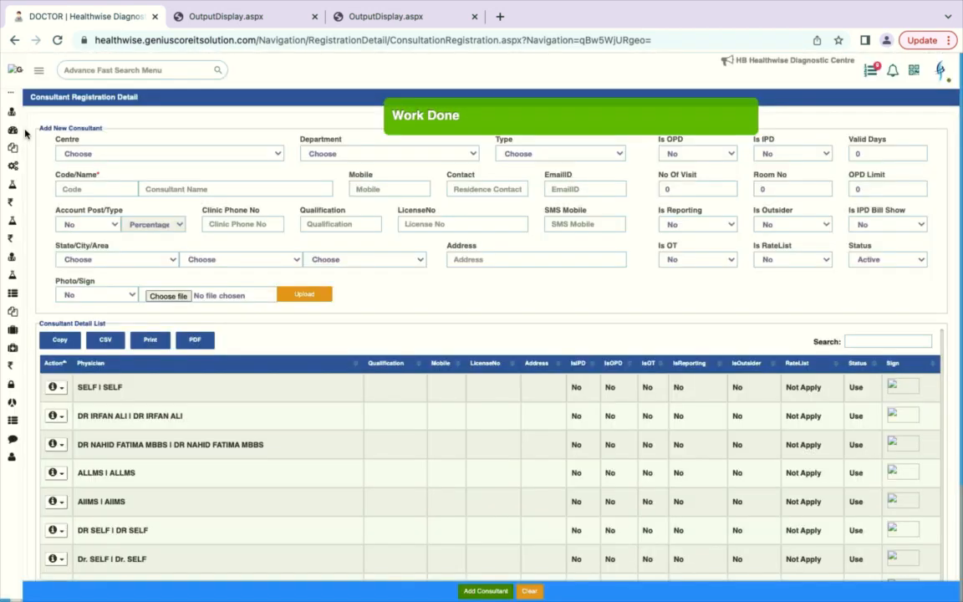
Search the application's pages for "doct" and open the Doctor Cut page.
{"action": "mouse_move", "coordinate": [24, 135]}
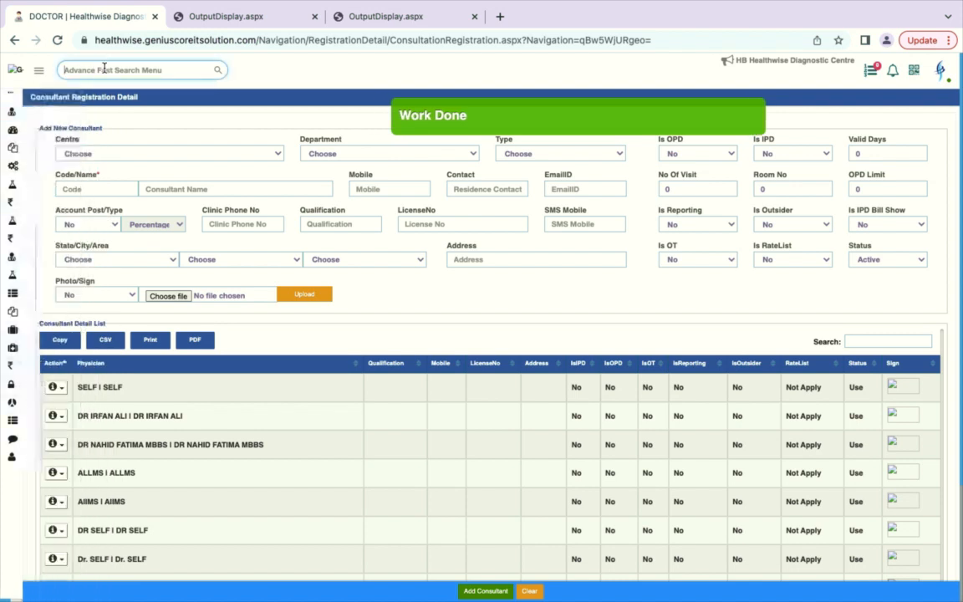
{"action": "left_click", "coordinate": [103, 69]}
{"action": "type", "text": "do"}
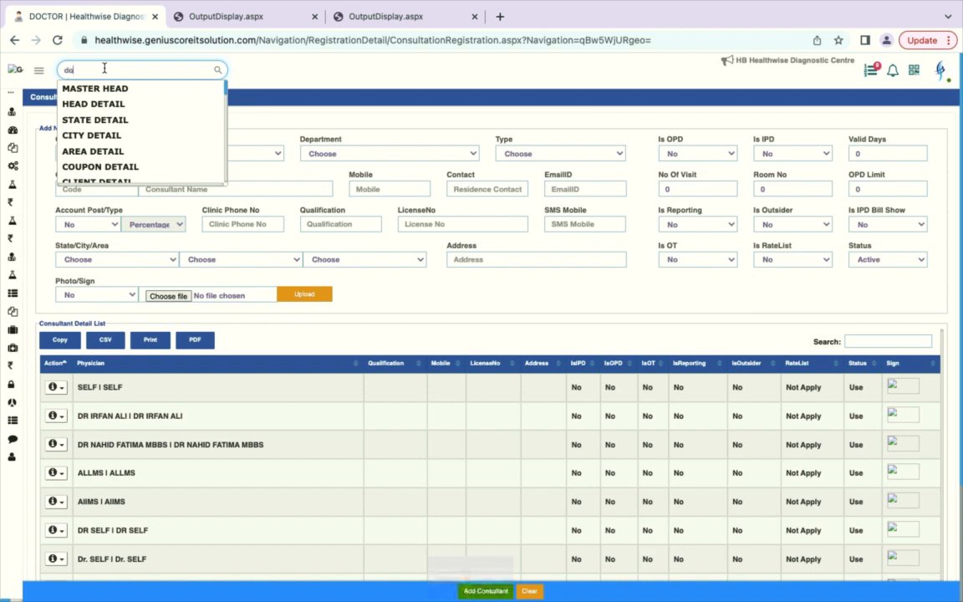
{"action": "type", "text": "pctct"}
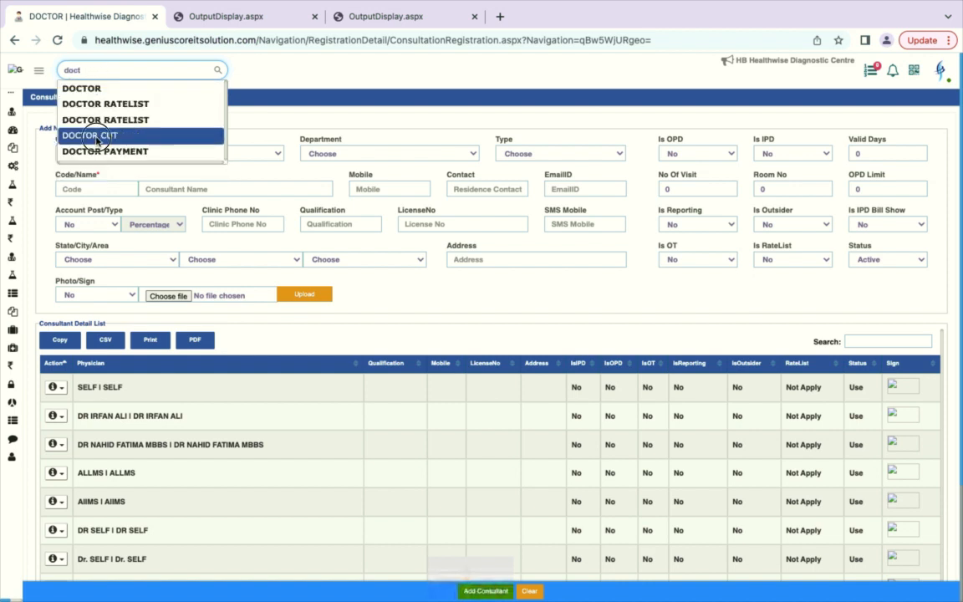
{"action": "left_click", "coordinate": [88, 134]}
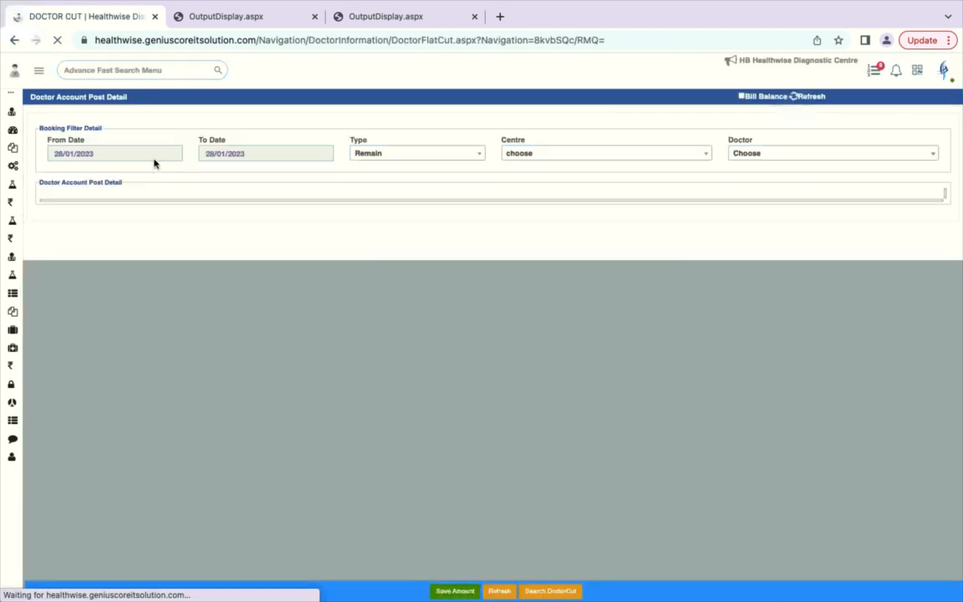
List the same doctor's Remain entries from 01/01/2023 for Healthwise Diagnostic Centre, and select all listed tests.
{"action": "left_click", "coordinate": [130, 158]}
{"action": "left_click", "coordinate": [54, 223]}
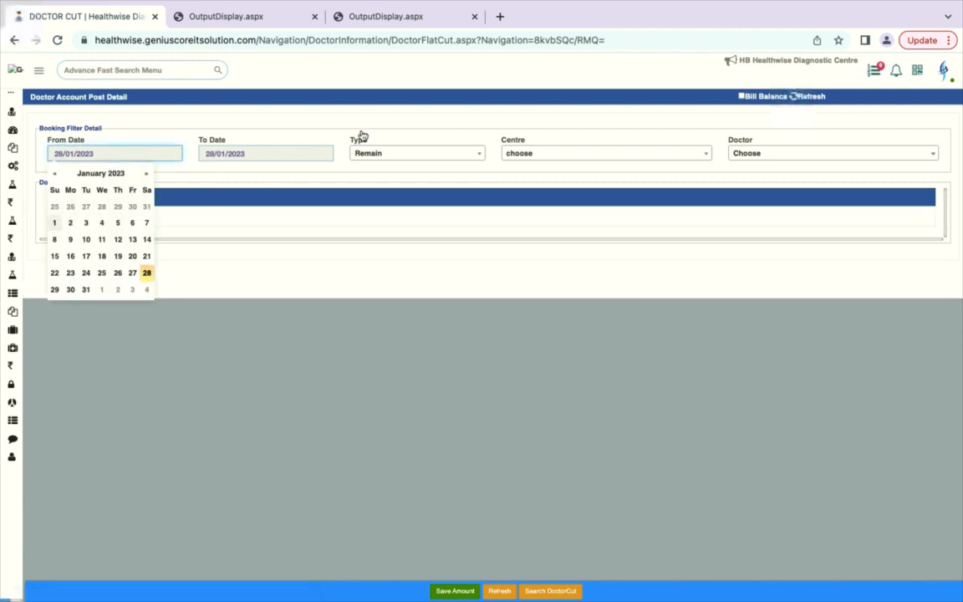
{"action": "left_click", "coordinate": [434, 154]}
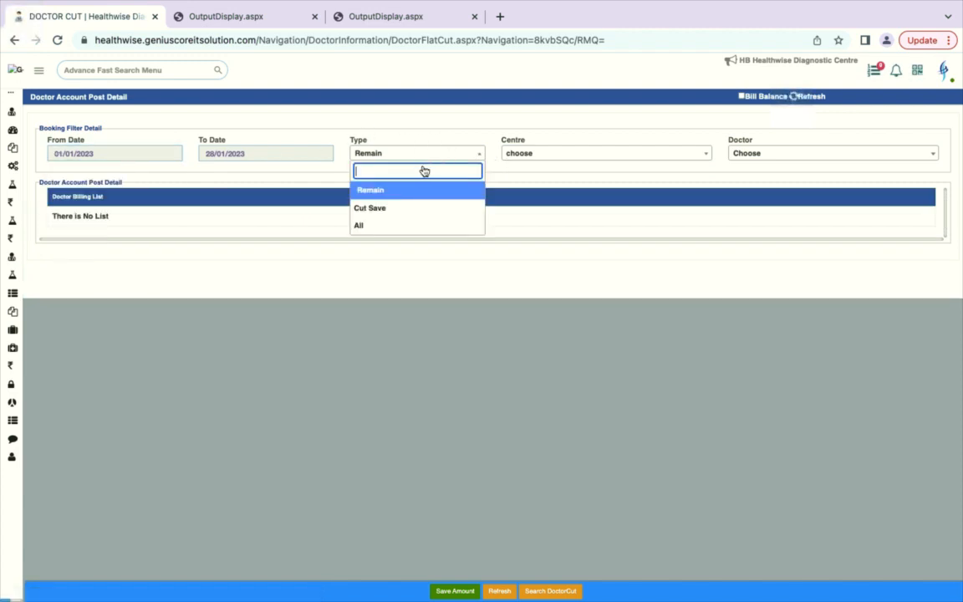
{"action": "left_click", "coordinate": [663, 152]}
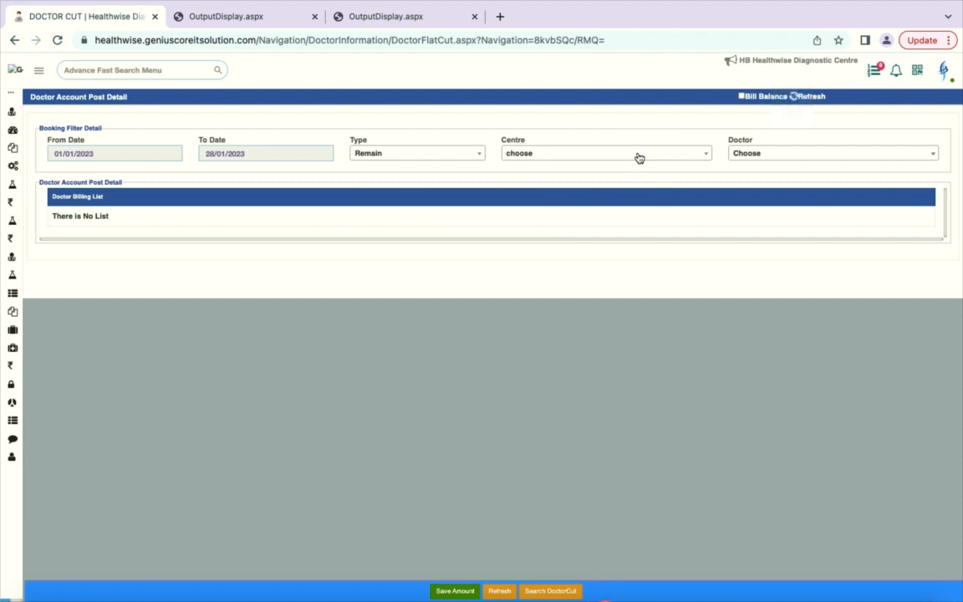
{"action": "left_click", "coordinate": [639, 156]}
{"action": "left_click", "coordinate": [569, 216]}
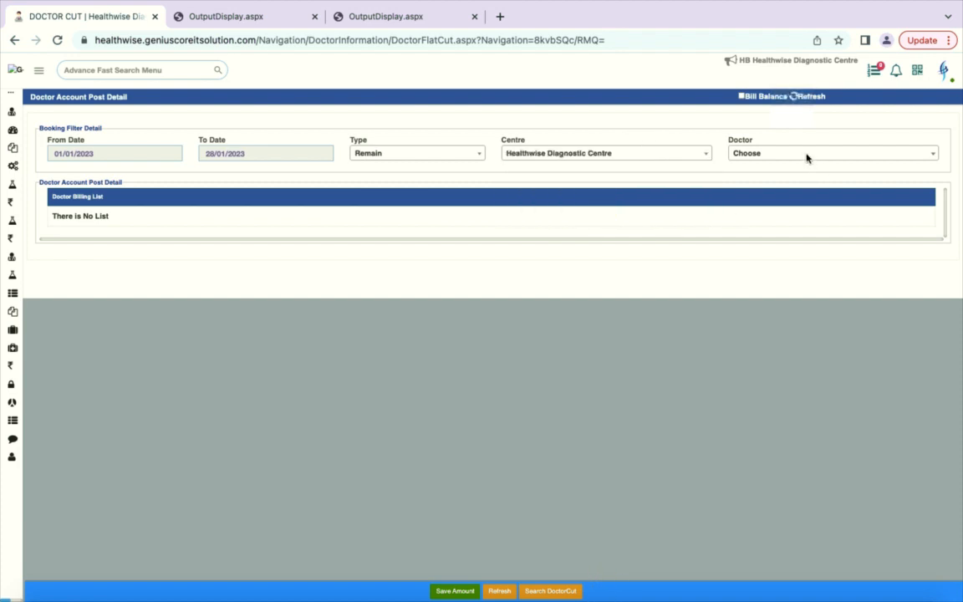
{"action": "left_click", "coordinate": [809, 156]}
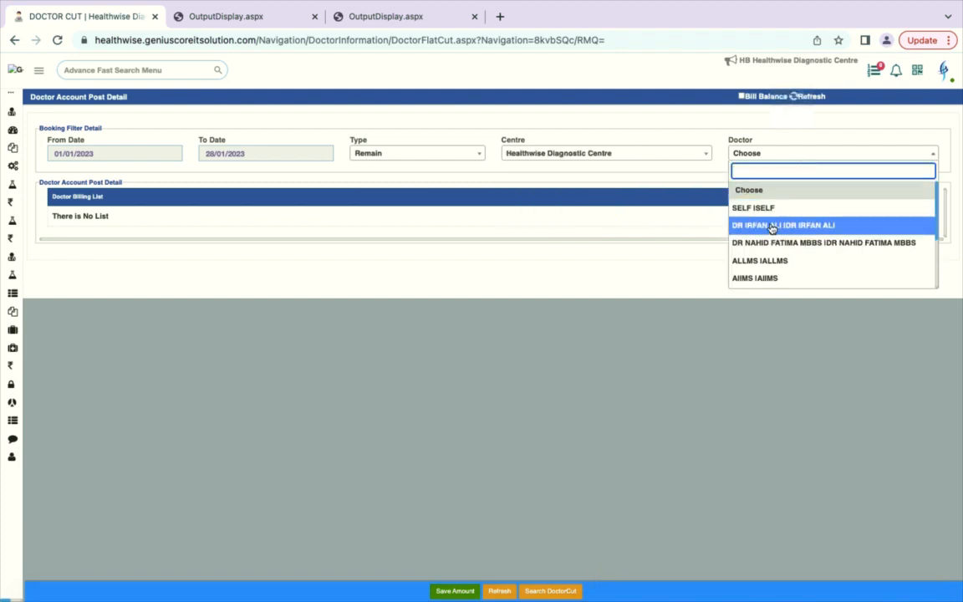
{"action": "left_click", "coordinate": [774, 225]}
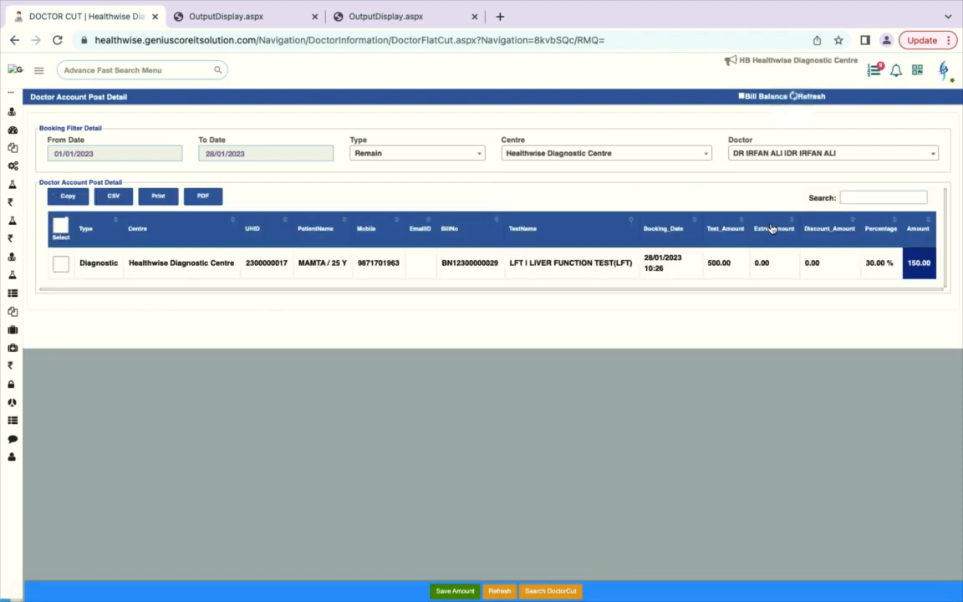
{"action": "left_click", "coordinate": [59, 228]}
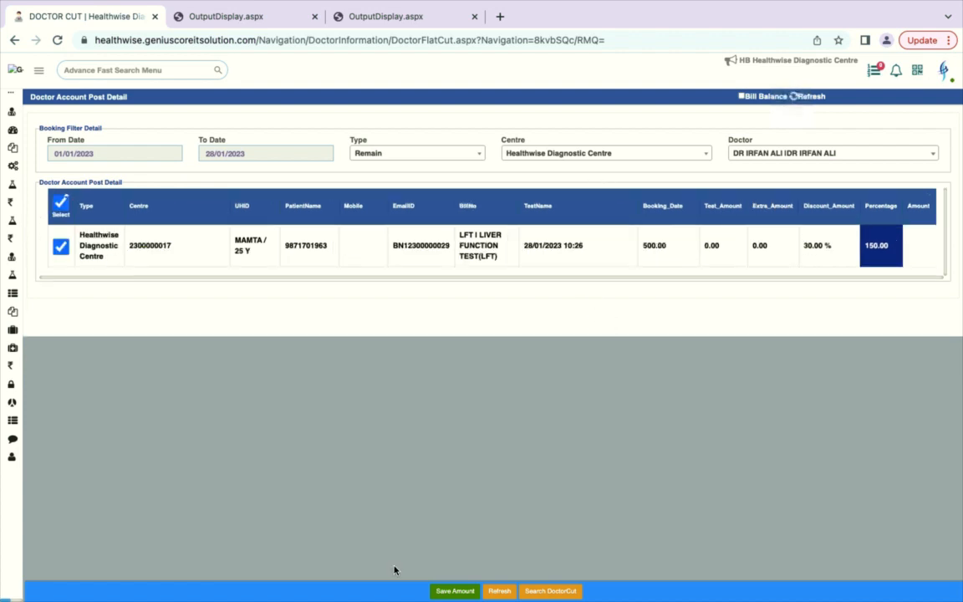
Open the MIS Reporting page and generate the Doctor Cut report for 28/01/2023.
{"action": "left_click", "coordinate": [38, 71]}
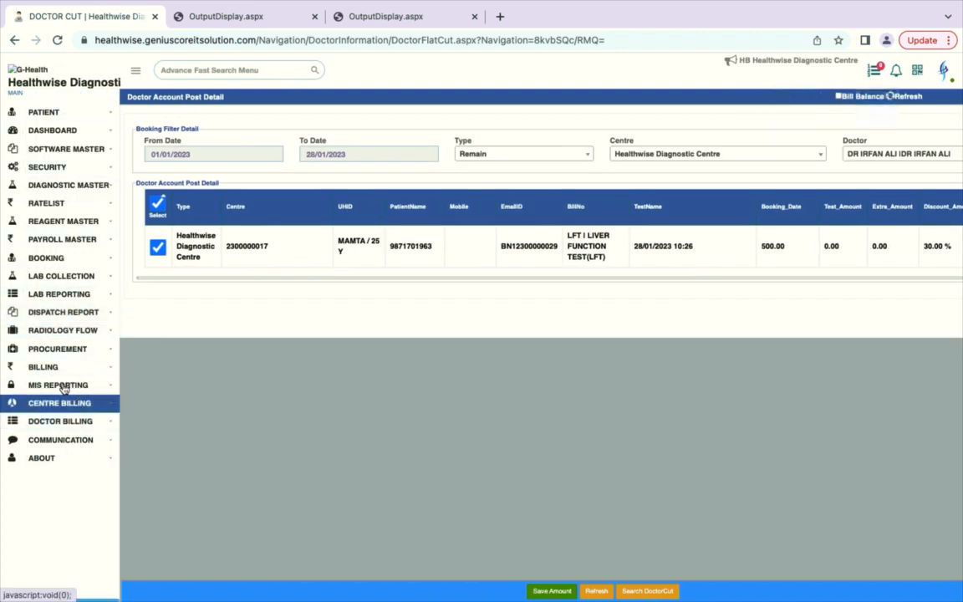
{"action": "left_click", "coordinate": [63, 387]}
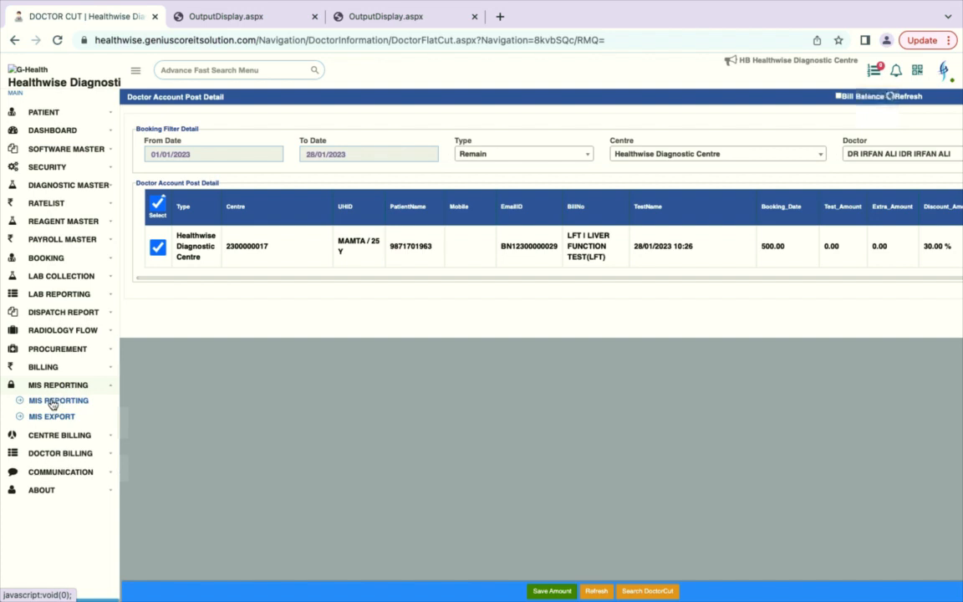
{"action": "left_click", "coordinate": [52, 401]}
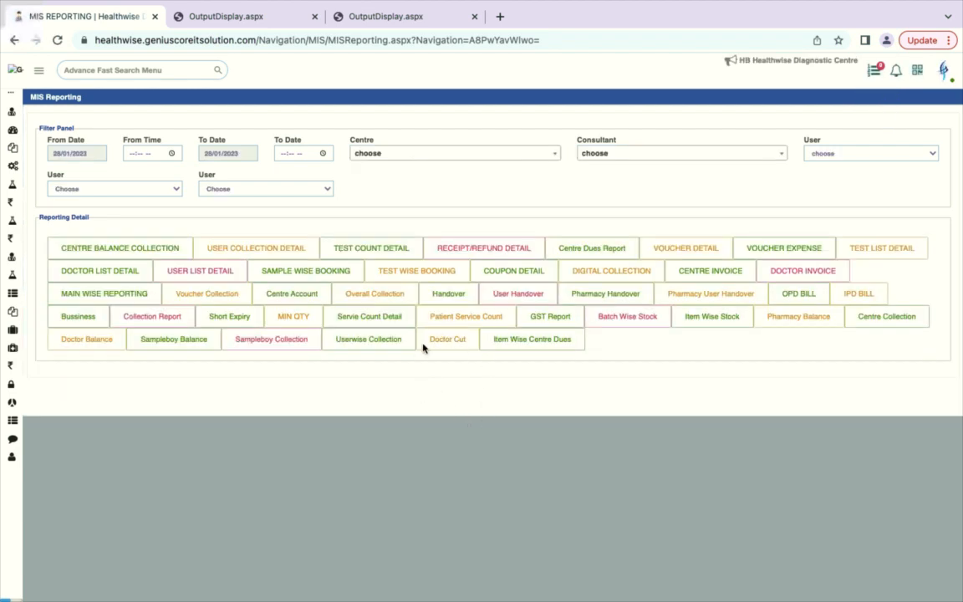
{"action": "left_click", "coordinate": [449, 348]}
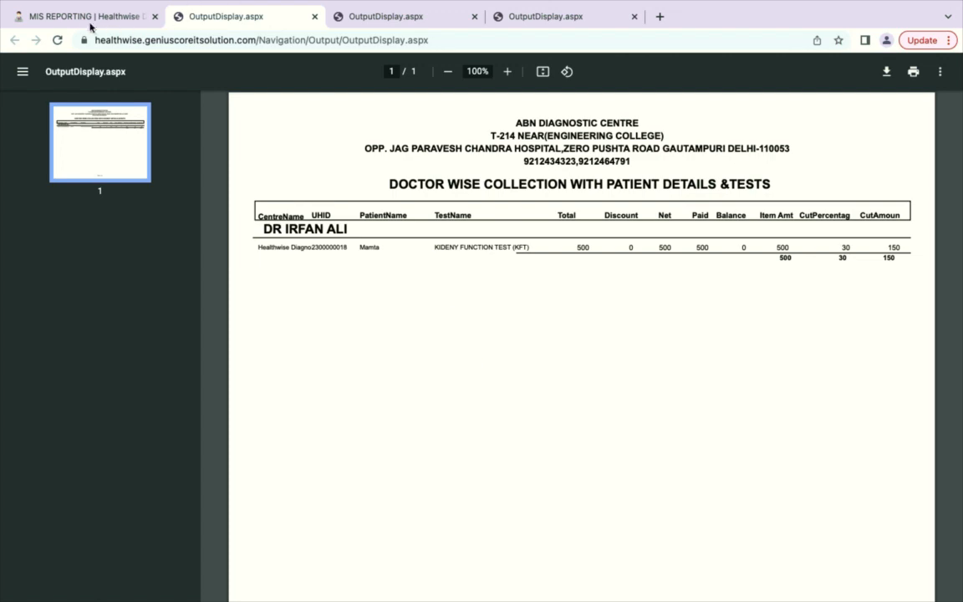
Return from the report output to the doctor's pathology test cut list and check the available centre options.
{"action": "left_click", "coordinate": [84, 22]}
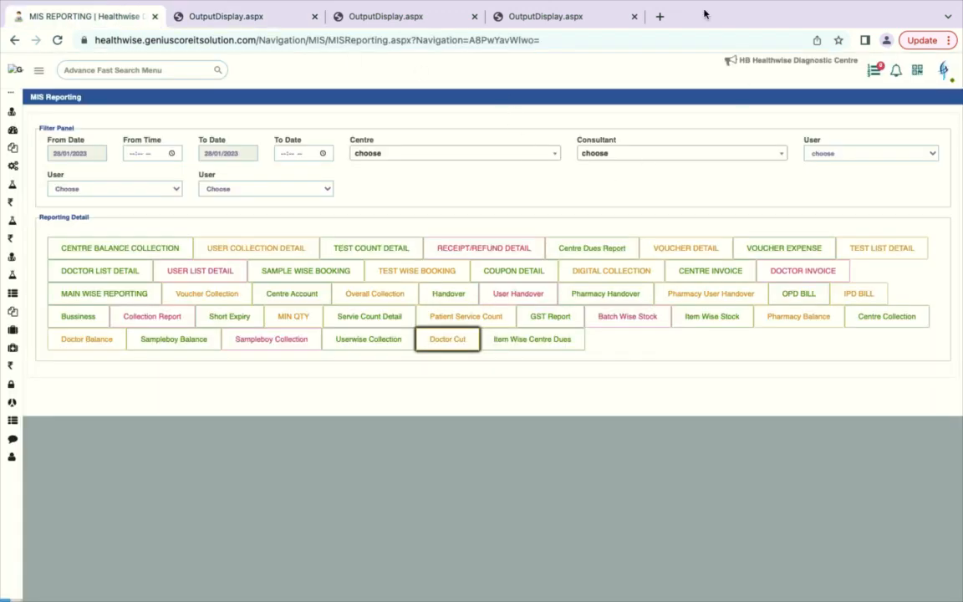
{"action": "mouse_move", "coordinate": [616, 3]}
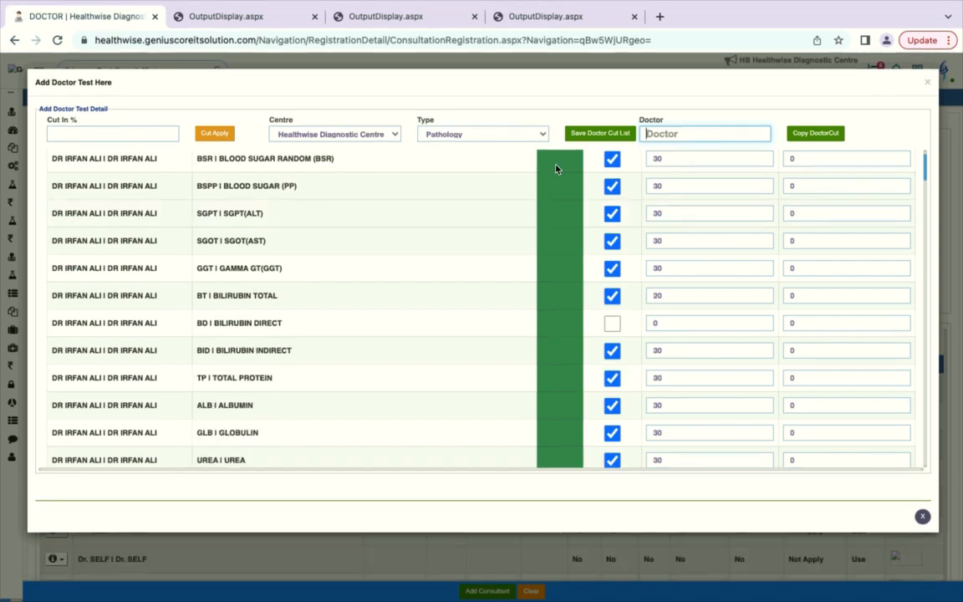
{"action": "left_click", "coordinate": [337, 134]}
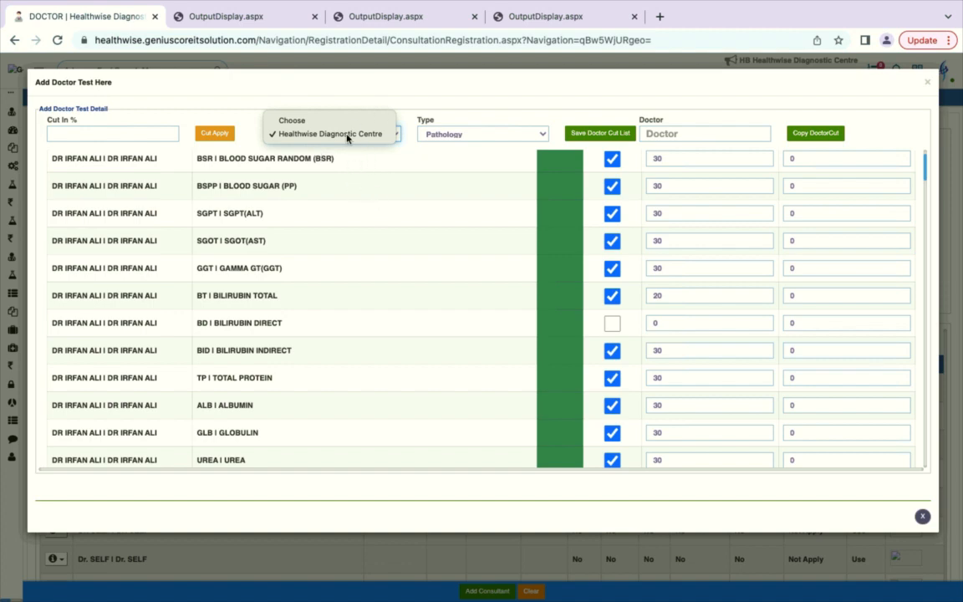
{"action": "mouse_move", "coordinate": [446, 5]}
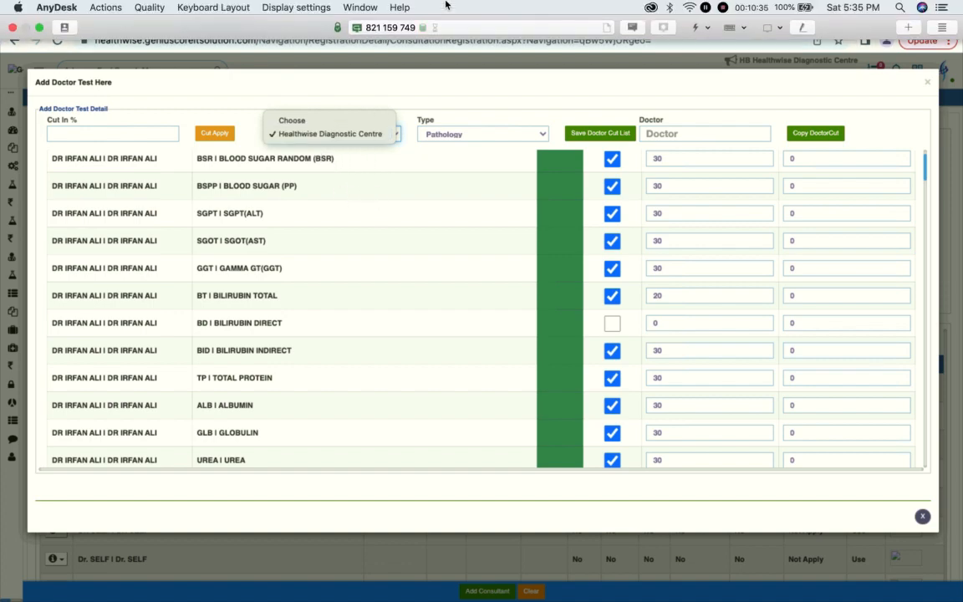
{"action": "left_click", "coordinate": [708, 9]}
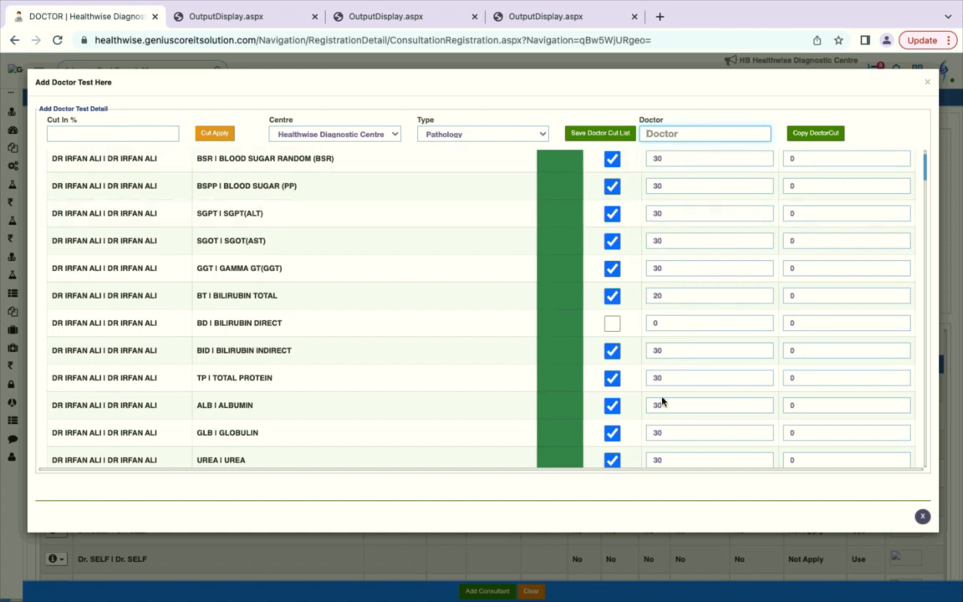
Look over the pathology cut percentages and choose AL HAYAT CLINIC as the doctor for copying the cut list.
{"action": "scroll", "coordinate": [662, 400], "scroll_direction": "down", "scroll_amount": 2}
{"action": "scroll", "coordinate": [662, 400], "scroll_direction": "down", "scroll_amount": 3}
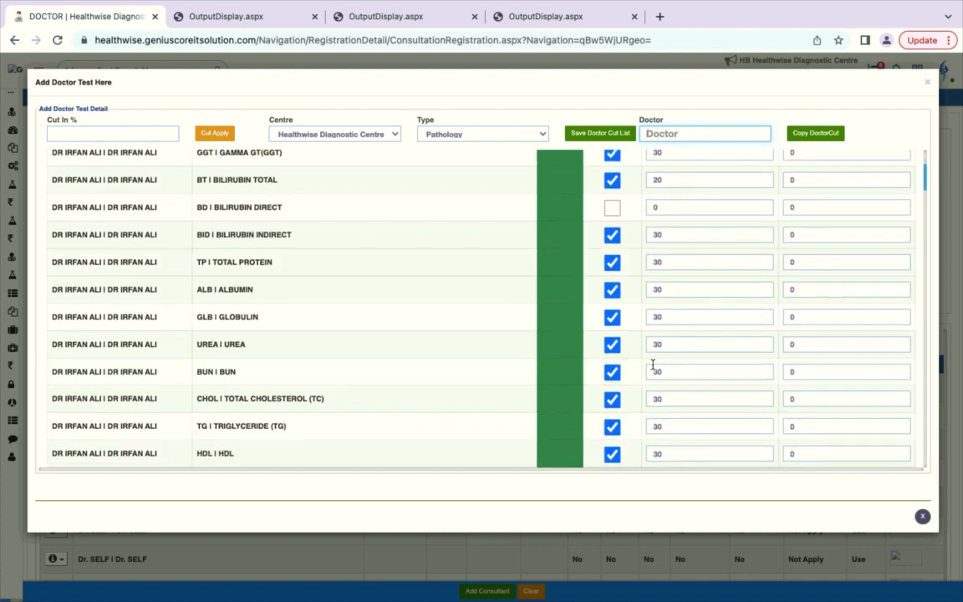
{"action": "scroll", "coordinate": [613, 387], "scroll_direction": "down", "scroll_amount": 3}
{"action": "scroll", "coordinate": [549, 305], "scroll_direction": "down", "scroll_amount": 2}
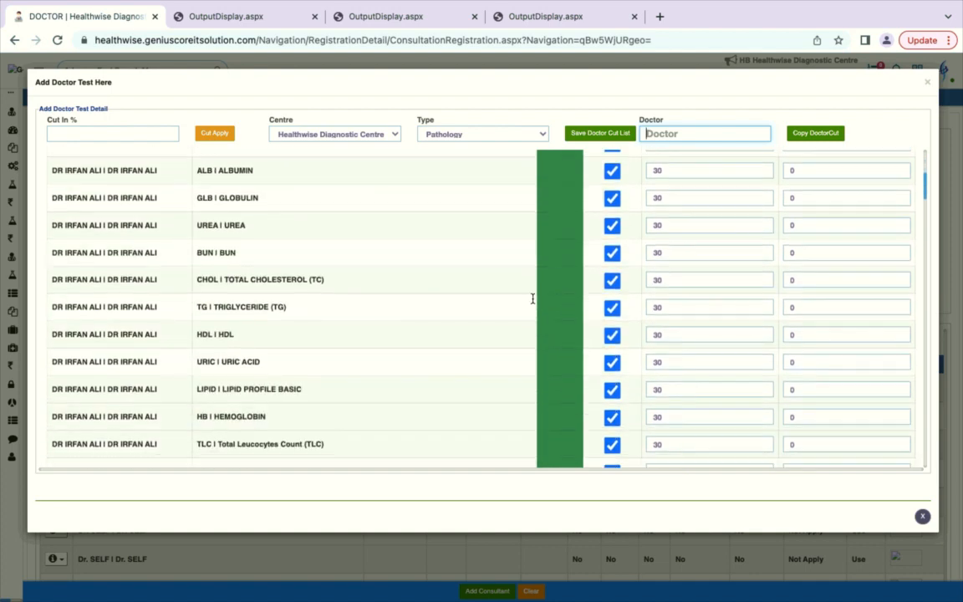
{"action": "scroll", "coordinate": [351, 315], "scroll_direction": "up", "scroll_amount": 5}
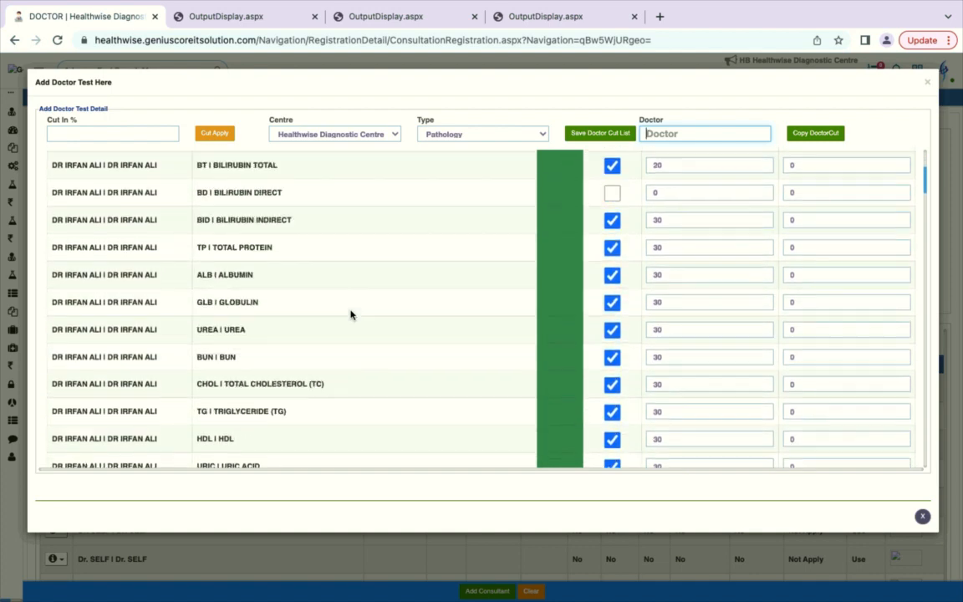
{"action": "scroll", "coordinate": [351, 315], "scroll_direction": "up", "scroll_amount": 2}
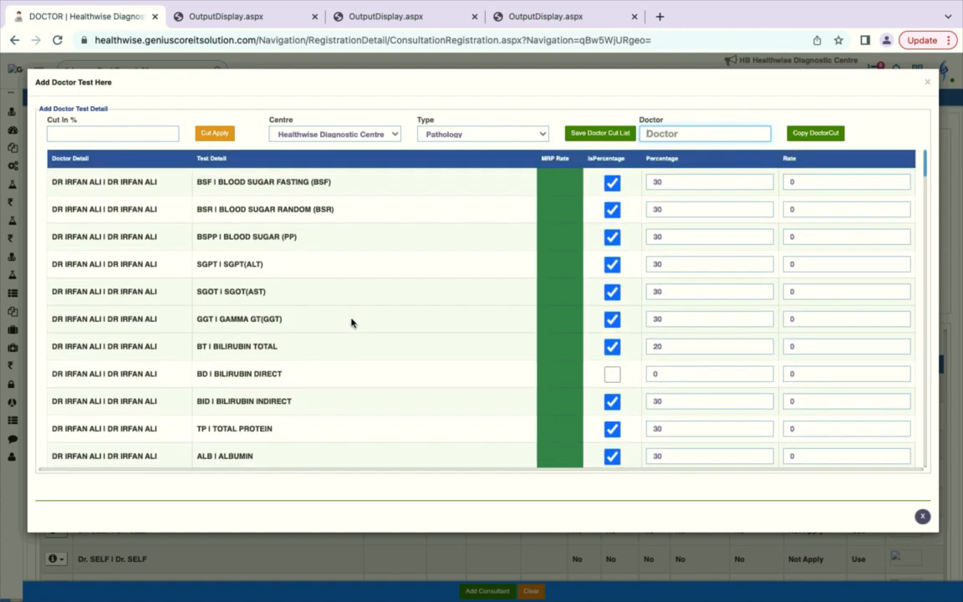
{"action": "type", "text": "a"}
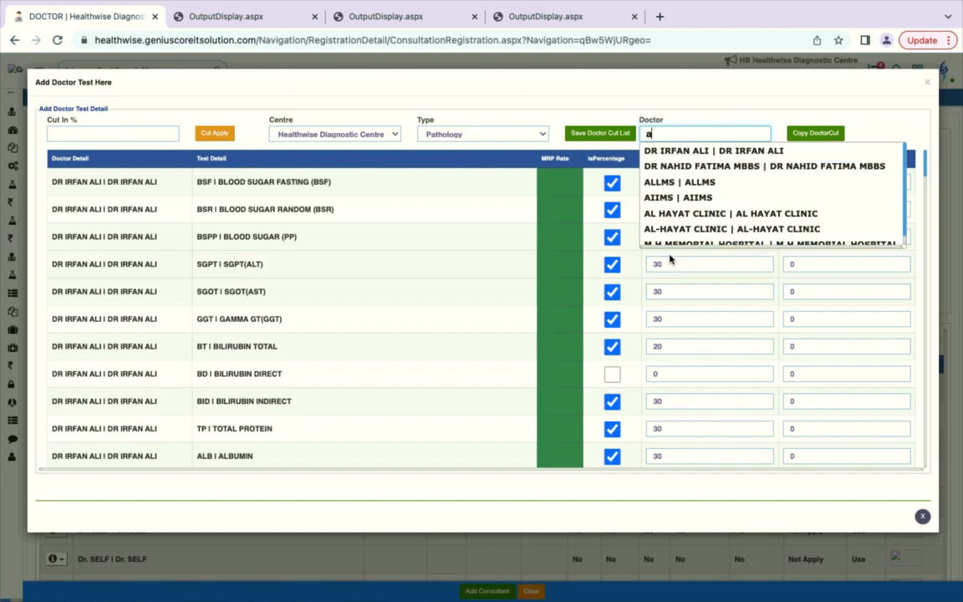
{"action": "left_click", "coordinate": [686, 214]}
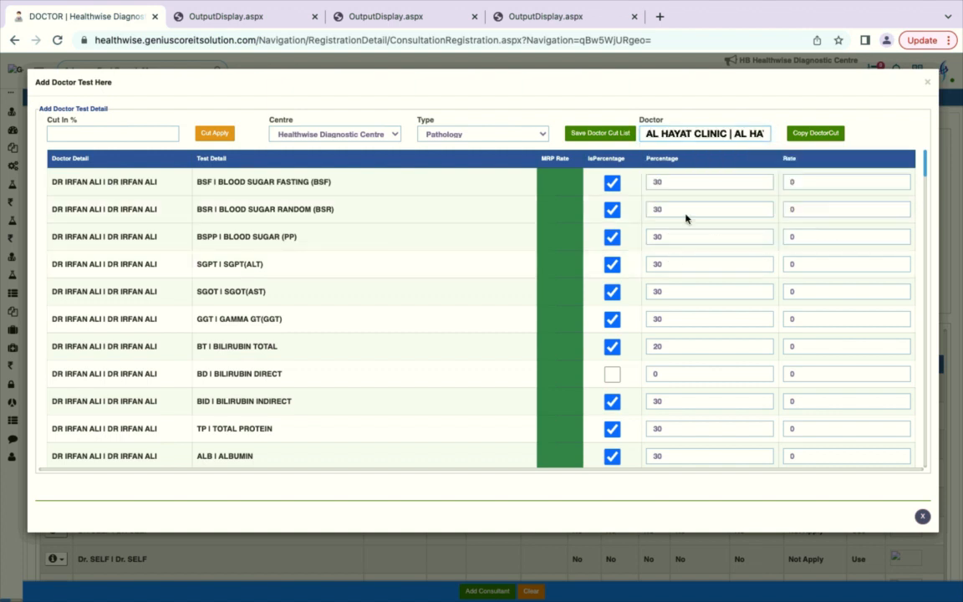